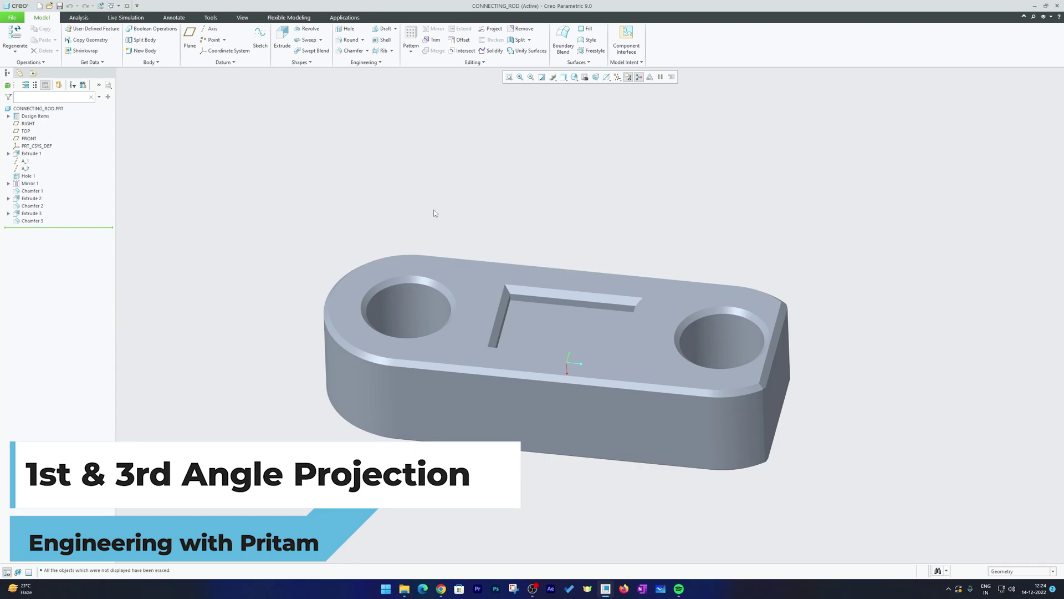
Create a new drawing DRW0001 with no template, as an empty A4 sheet
{"action": "left_click", "coordinate": [12, 17]}
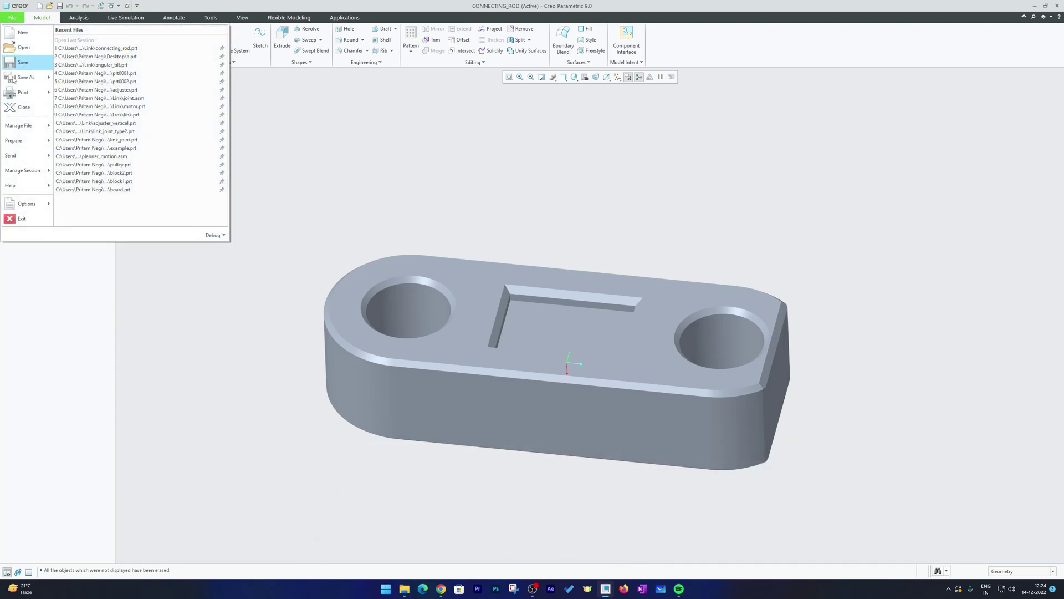
{"action": "left_click", "coordinate": [20, 33]}
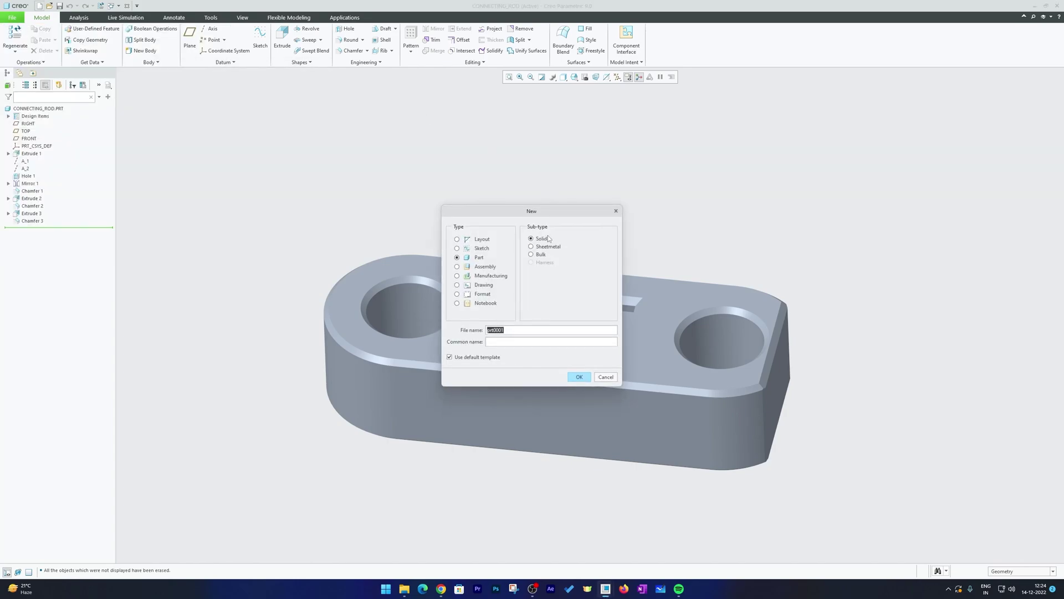
{"action": "left_click", "coordinate": [468, 287]}
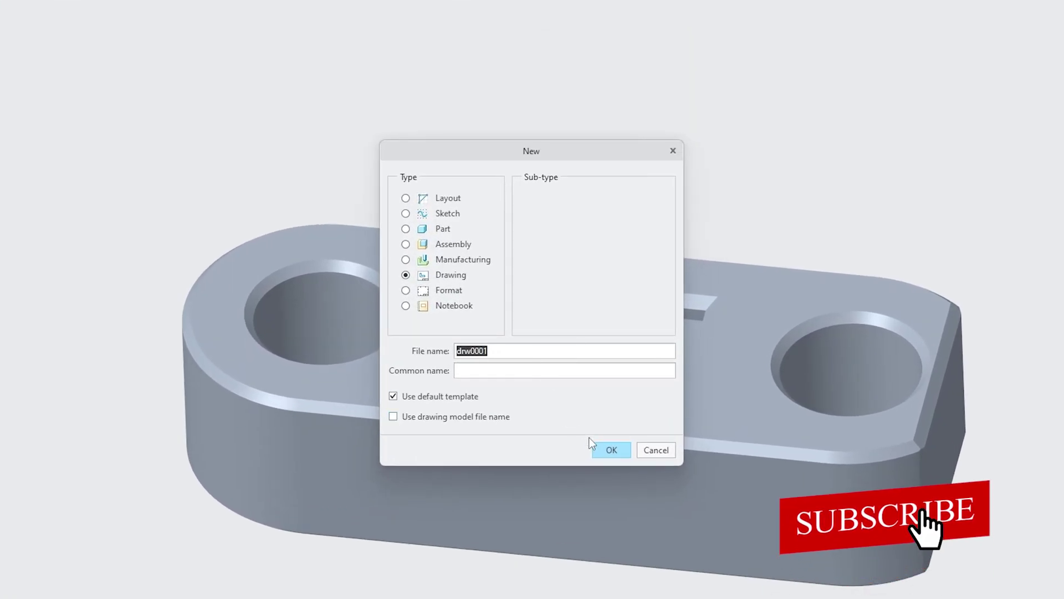
{"action": "left_click", "coordinate": [610, 449]}
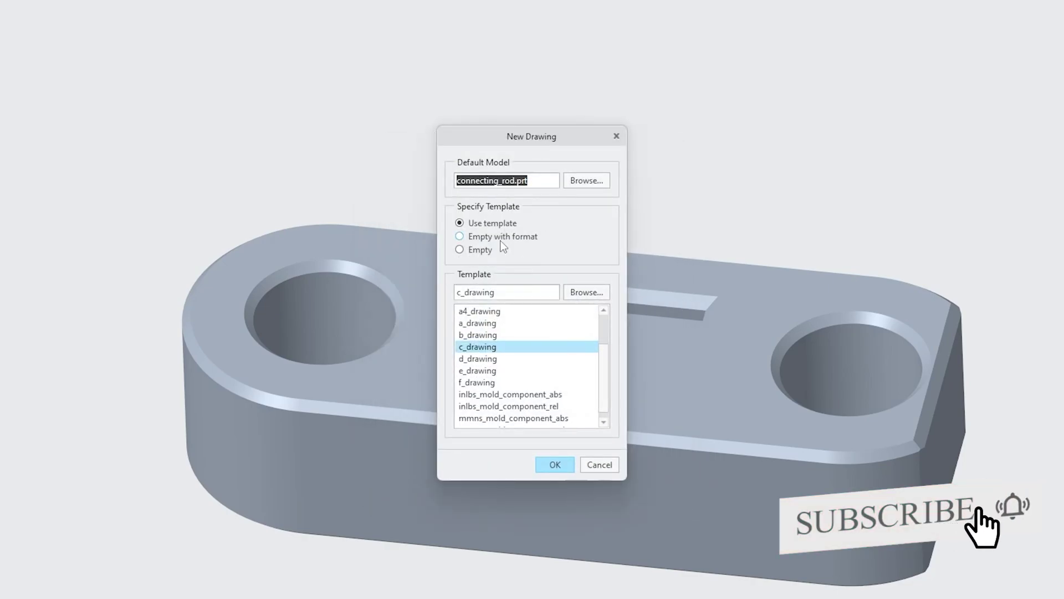
{"action": "left_click", "coordinate": [531, 238]}
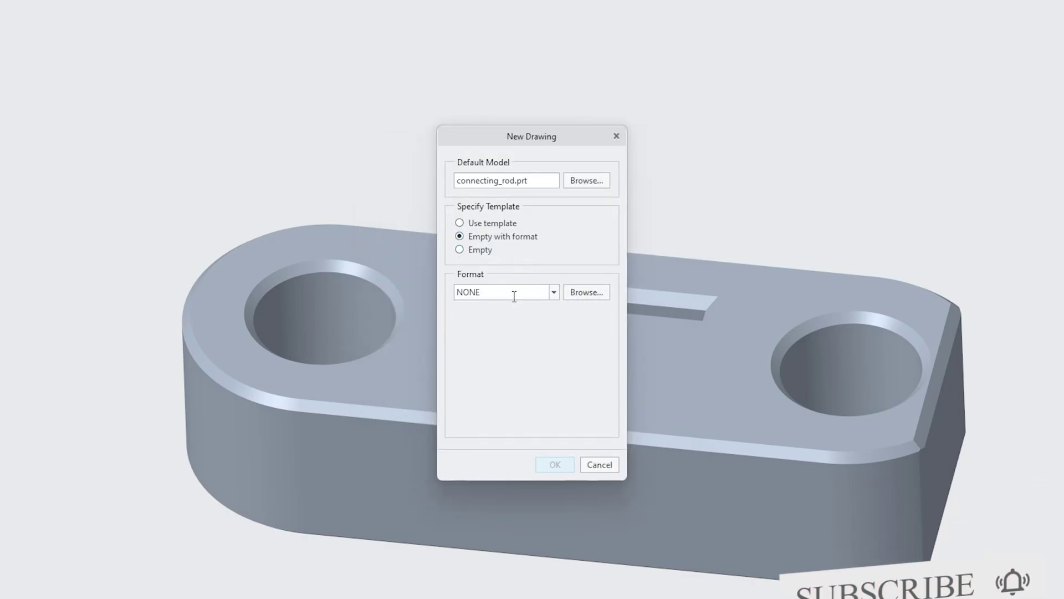
{"action": "left_click", "coordinate": [478, 250]}
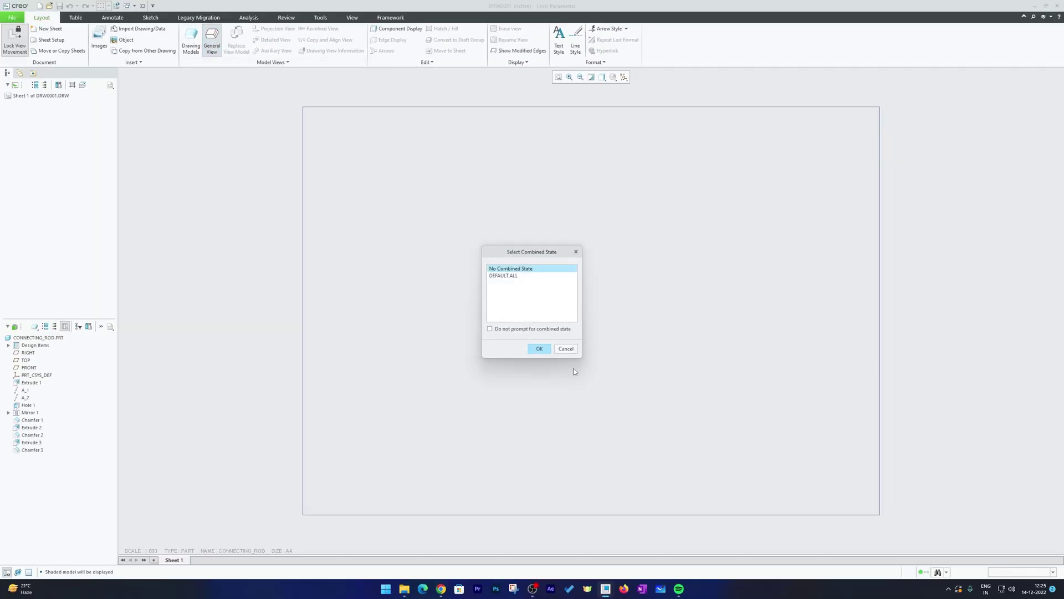
Place an isometric general view of the connecting rod at the sheet's upper right
{"action": "left_click", "coordinate": [541, 350]}
{"action": "left_click", "coordinate": [753, 216]}
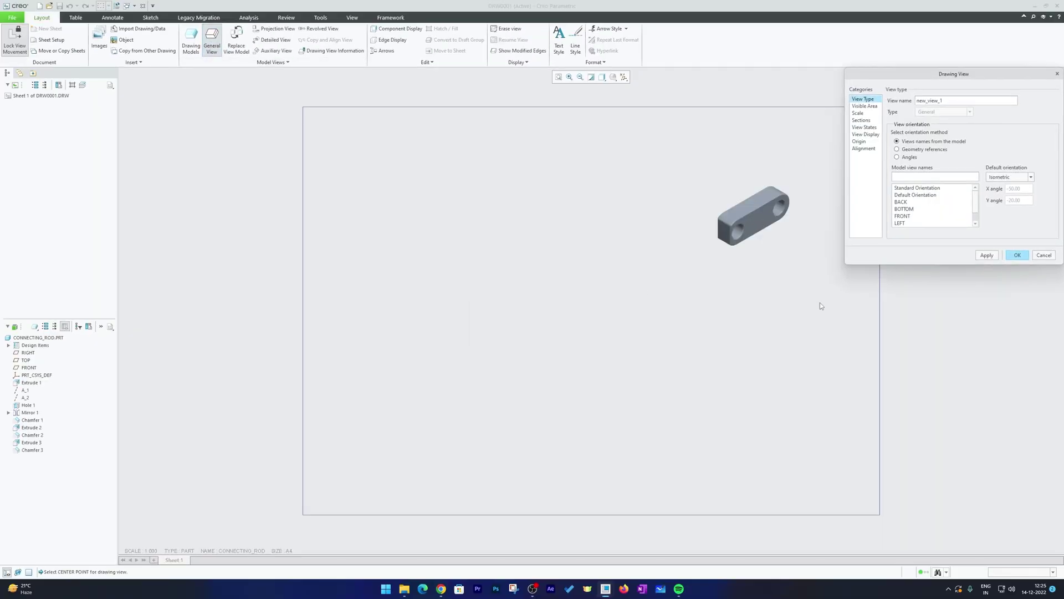
{"action": "left_click", "coordinate": [1007, 256]}
Place a second general view at the sheet centre, oriented LEFT
{"action": "left_click", "coordinate": [212, 41]}
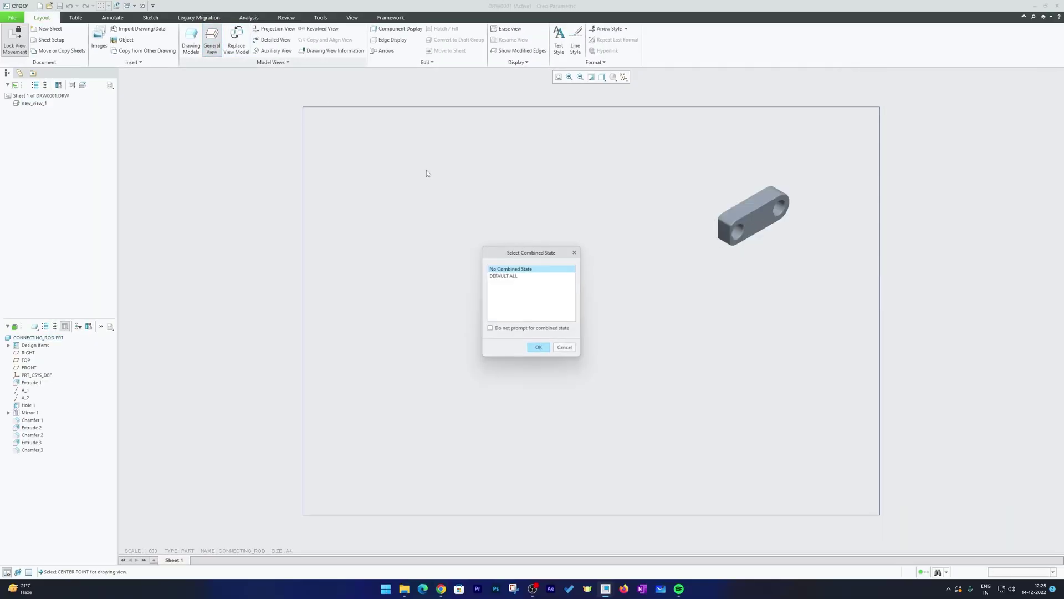
{"action": "left_click", "coordinate": [538, 348]}
{"action": "left_click", "coordinate": [510, 299]}
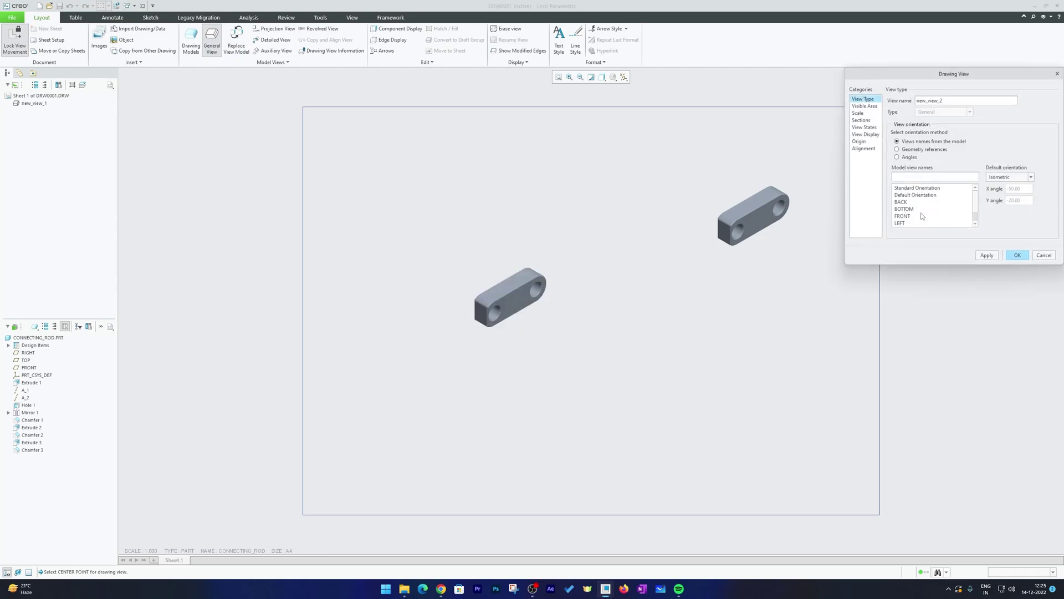
{"action": "scroll", "coordinate": [910, 221], "scroll_direction": "down", "scroll_amount": 1}
{"action": "left_click", "coordinate": [903, 223]}
{"action": "left_click", "coordinate": [906, 216]}
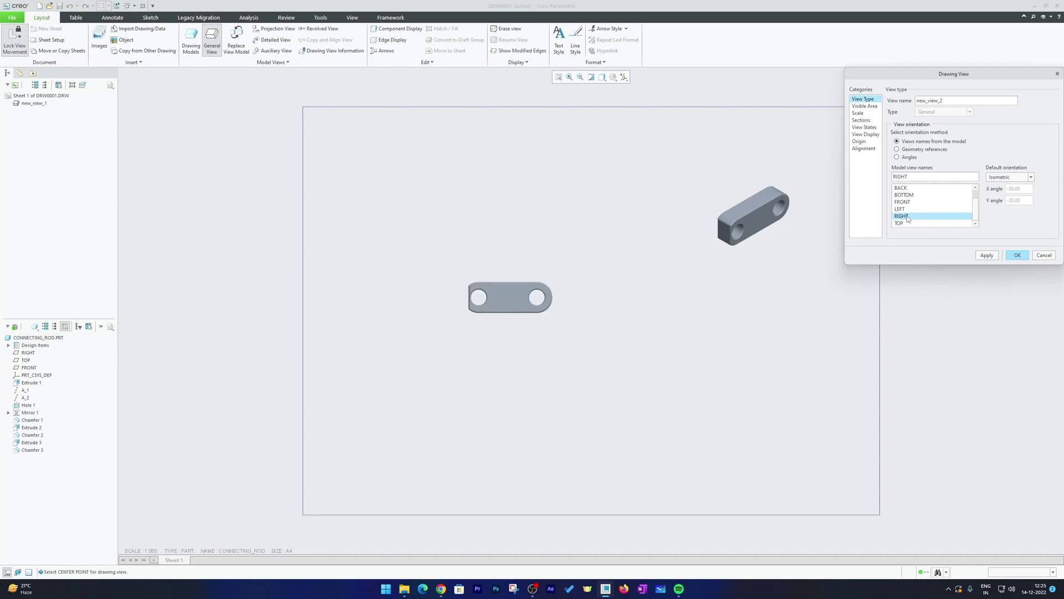
{"action": "left_click", "coordinate": [905, 210]}
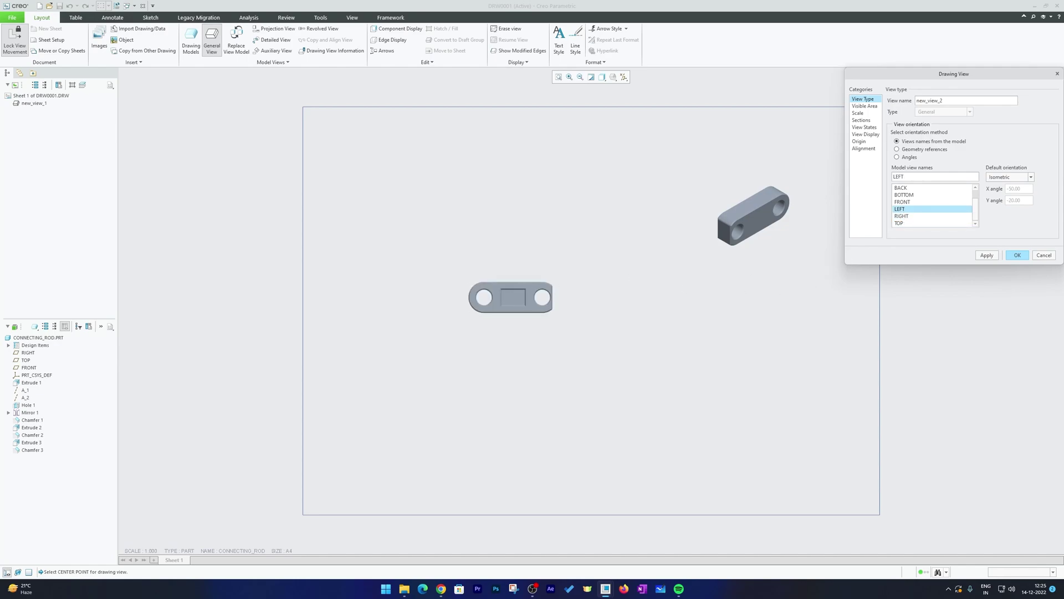
{"action": "left_click", "coordinate": [1017, 255]}
{"action": "scroll", "coordinate": [590, 286], "scroll_direction": "up", "scroll_amount": 3}
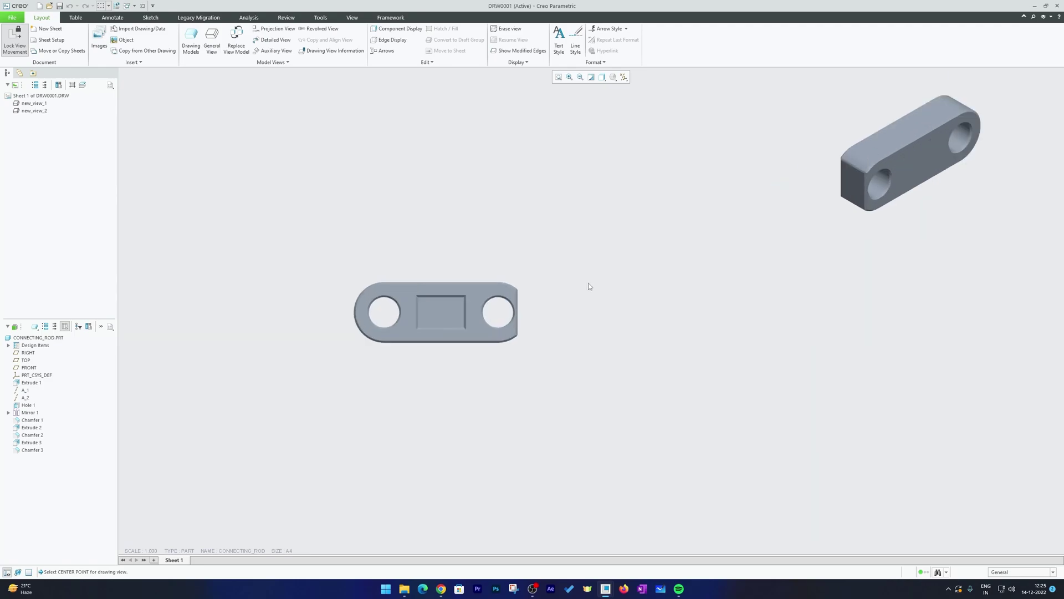
{"action": "scroll", "coordinate": [464, 268], "scroll_direction": "down", "scroll_amount": 4}
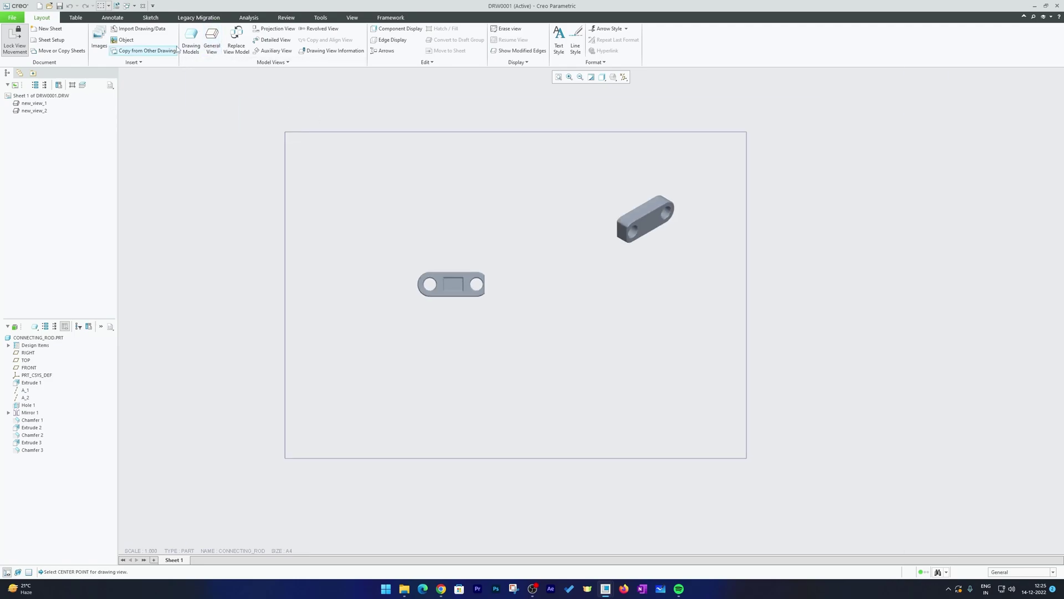
Project a side view from the front view, placed to its right
{"action": "left_click", "coordinate": [275, 28]}
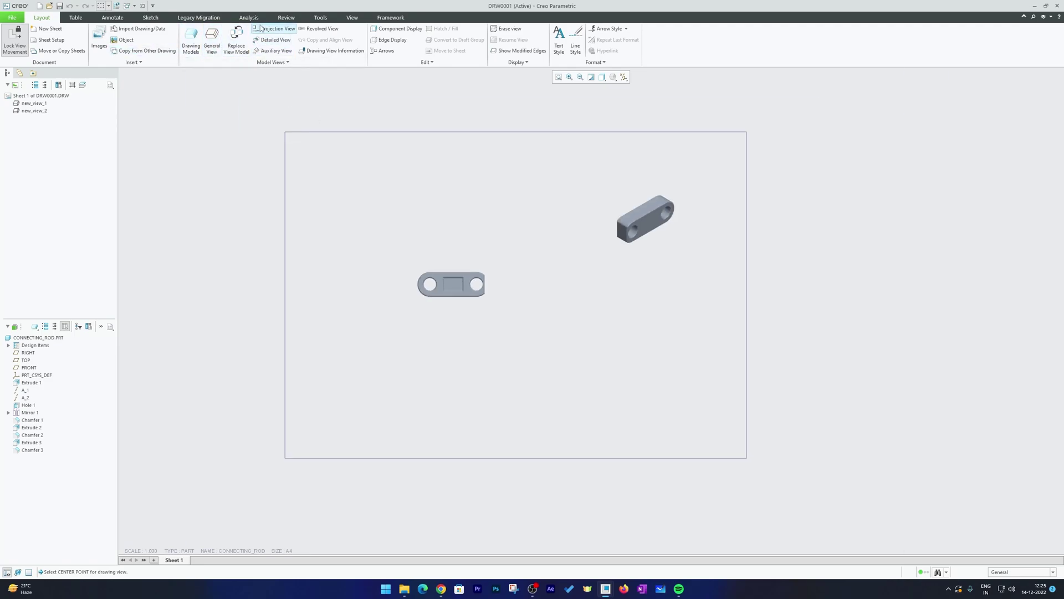
{"action": "left_click", "coordinate": [493, 282]}
{"action": "left_click", "coordinate": [584, 298]}
{"action": "scroll", "coordinate": [577, 288], "scroll_direction": "up", "scroll_amount": 4}
{"action": "scroll", "coordinate": [747, 363], "scroll_direction": "down", "scroll_amount": 3}
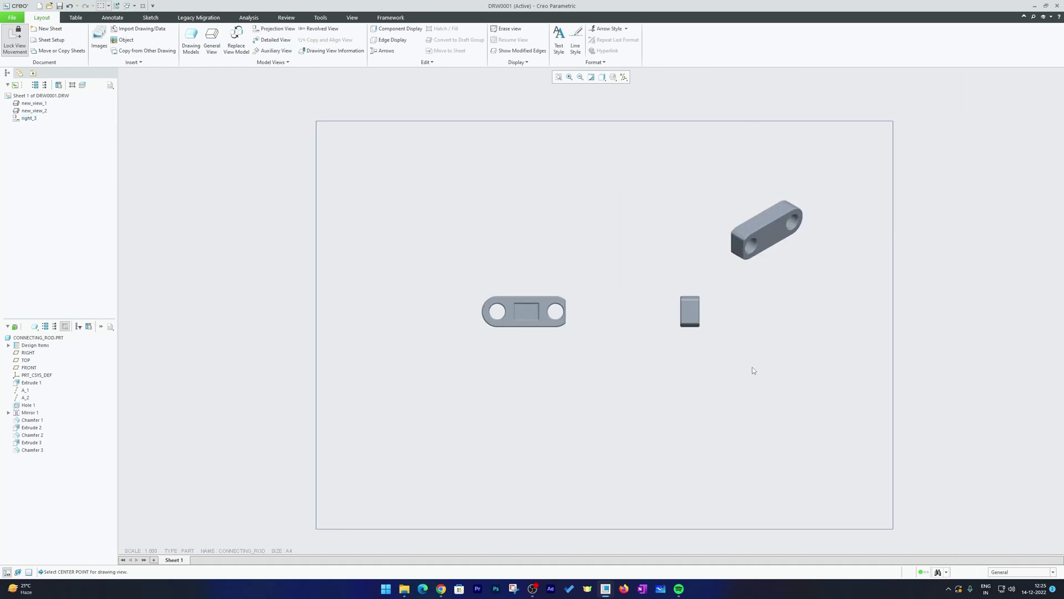
Set the front and side views to display as line drawings
{"action": "left_click_drag", "start_coordinate": [730, 323], "coordinate": [533, 336]}
{"action": "left_click_drag", "start_coordinate": [450, 294], "coordinate": [461, 292]}
{"action": "left_click", "coordinate": [633, 288]}
{"action": "scroll", "coordinate": [633, 288], "scroll_direction": "up", "scroll_amount": 4}
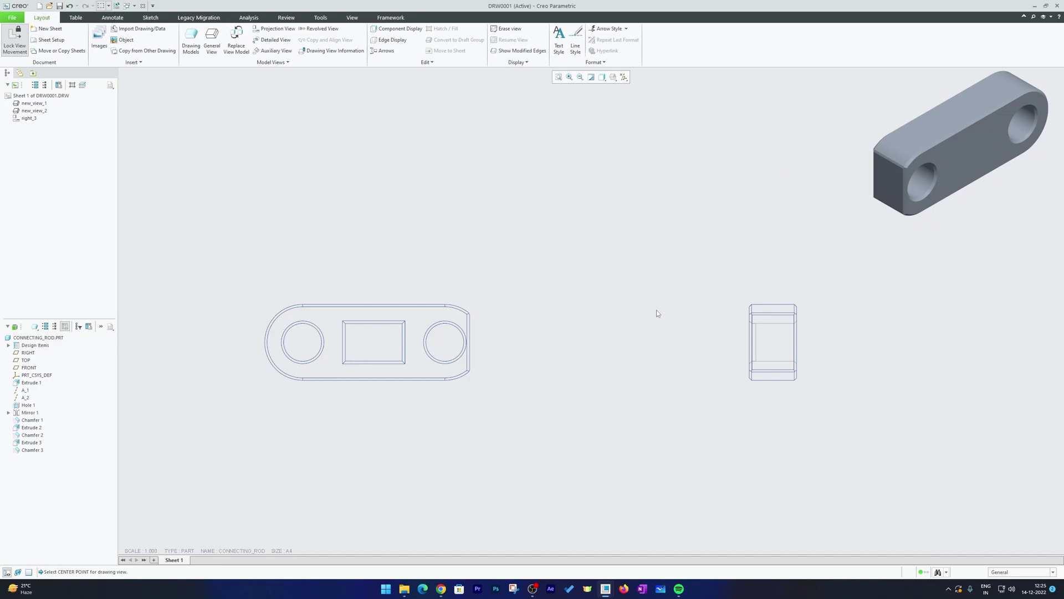
{"action": "scroll", "coordinate": [700, 333], "scroll_direction": "down", "scroll_amount": 3}
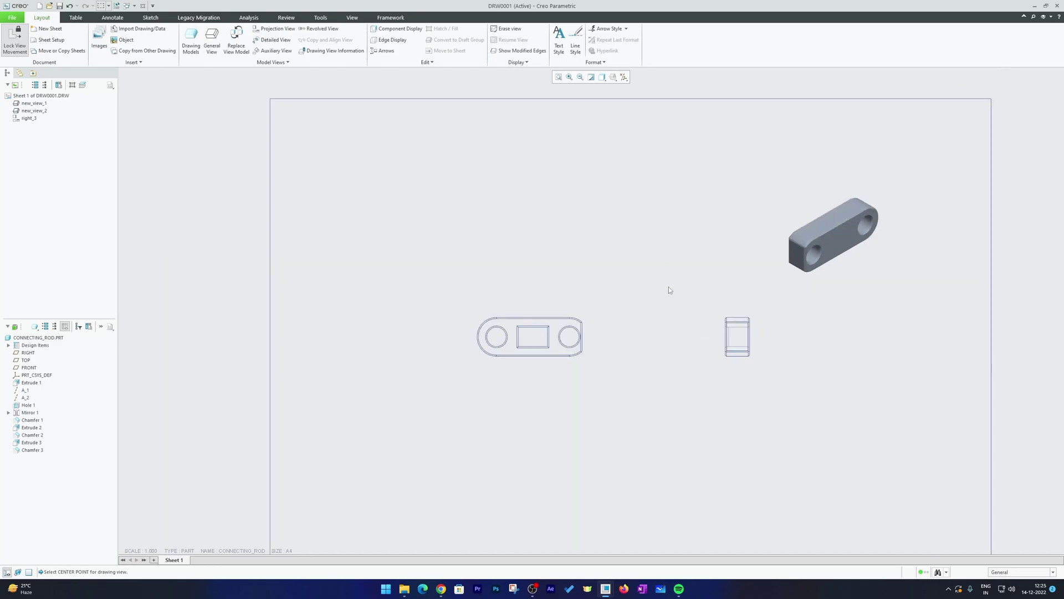
{"action": "scroll", "coordinate": [690, 342], "scroll_direction": "up", "scroll_amount": 3}
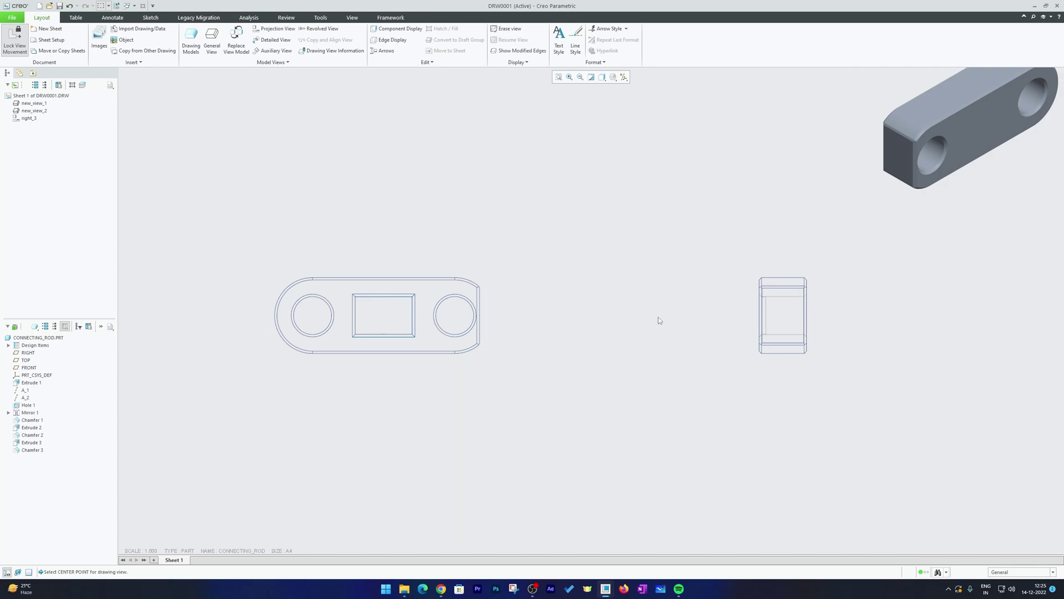
{"action": "scroll", "coordinate": [659, 319], "scroll_direction": "down", "scroll_amount": 3}
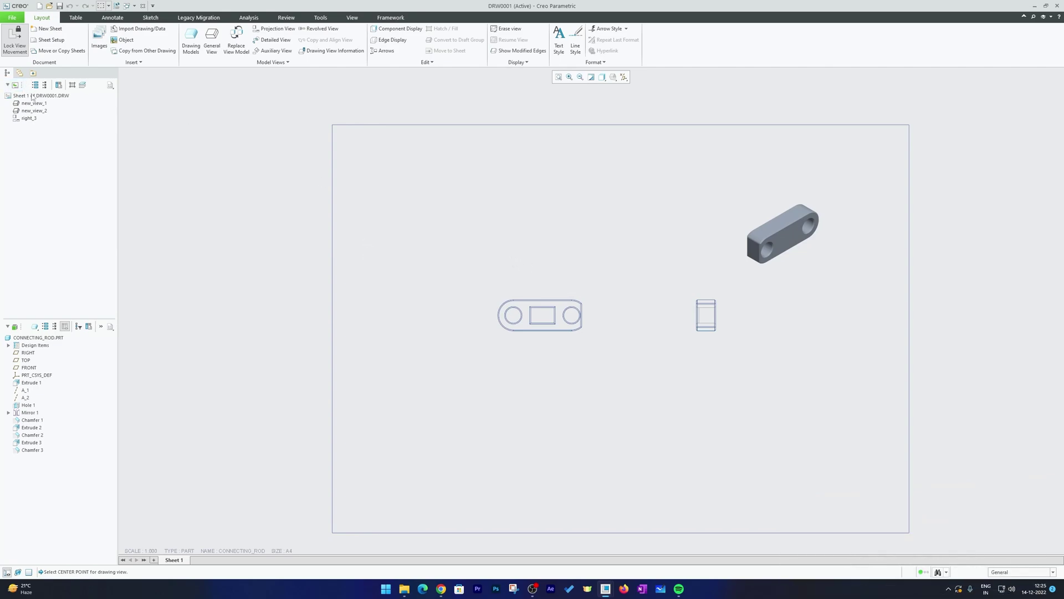
In Drawing Properties detail options, change projection_type to first_angle and apply
{"action": "left_click", "coordinate": [15, 22]}
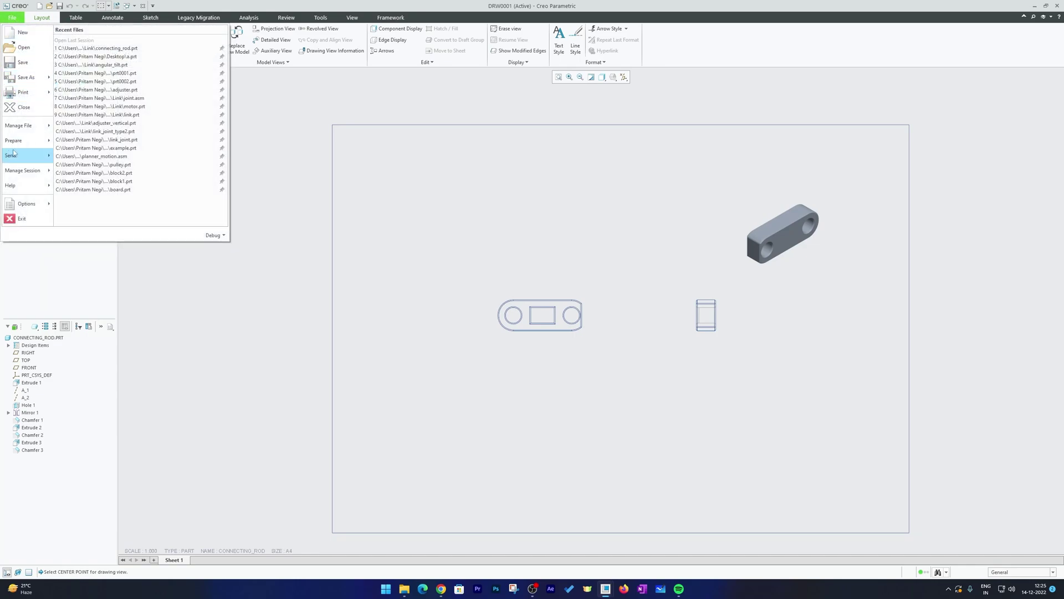
{"action": "mouse_move", "coordinate": [22, 141]}
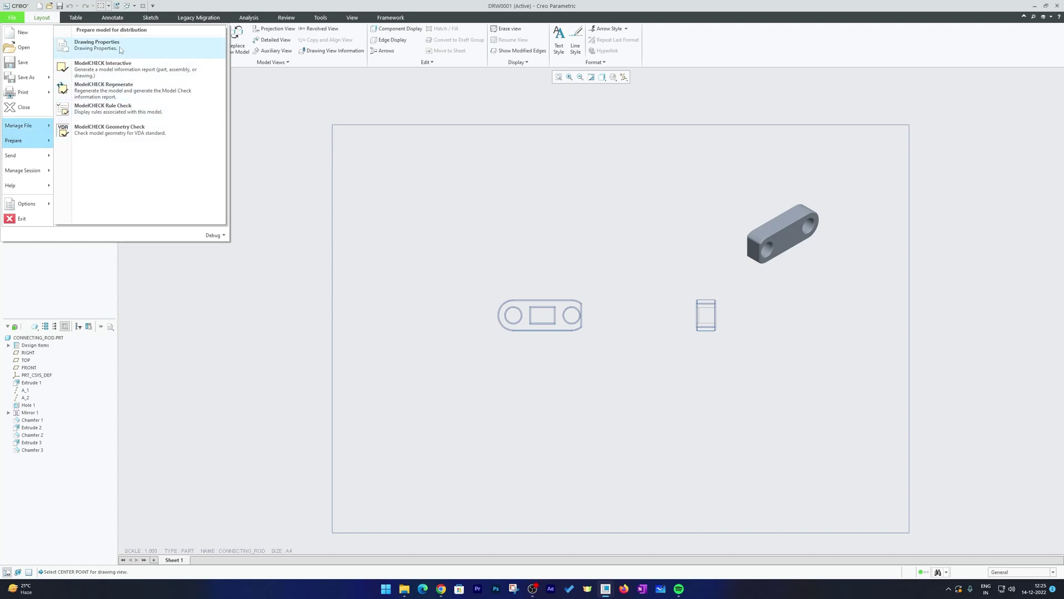
{"action": "left_click", "coordinate": [97, 44]}
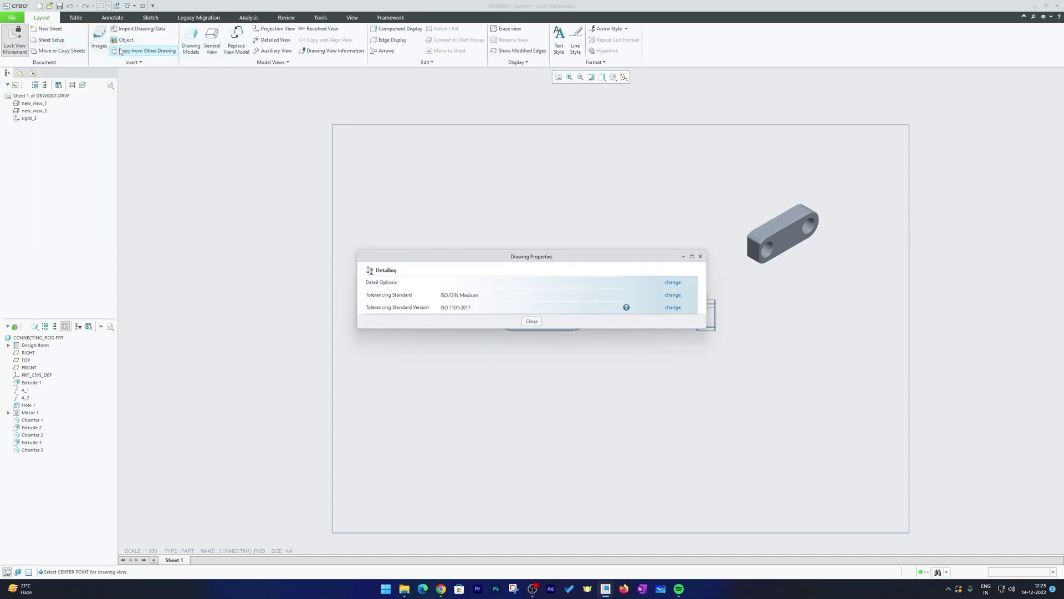
{"action": "left_click", "coordinate": [672, 283]}
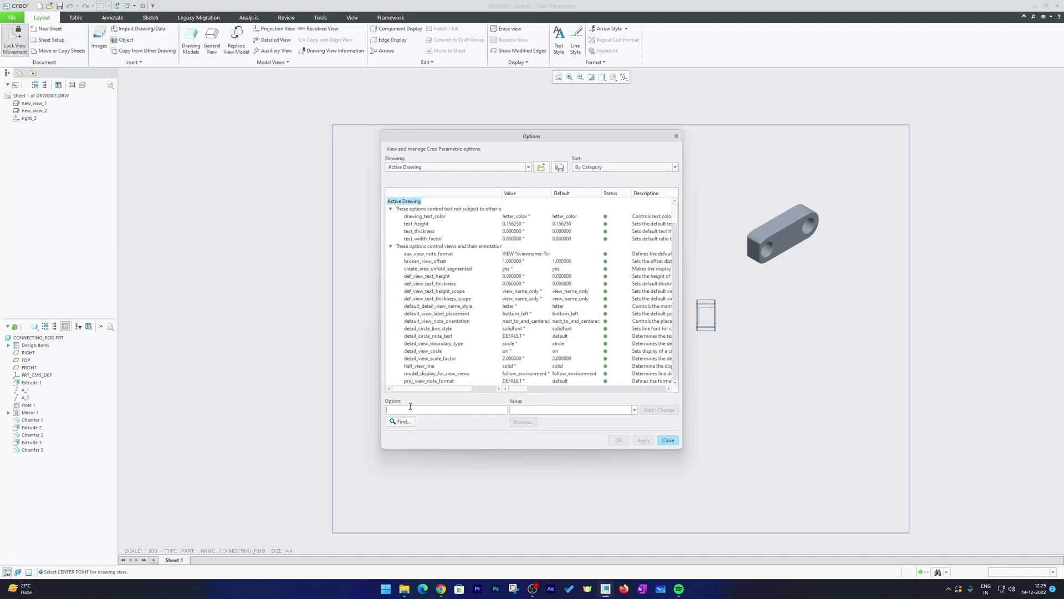
{"action": "type", "text": "projection_type"}
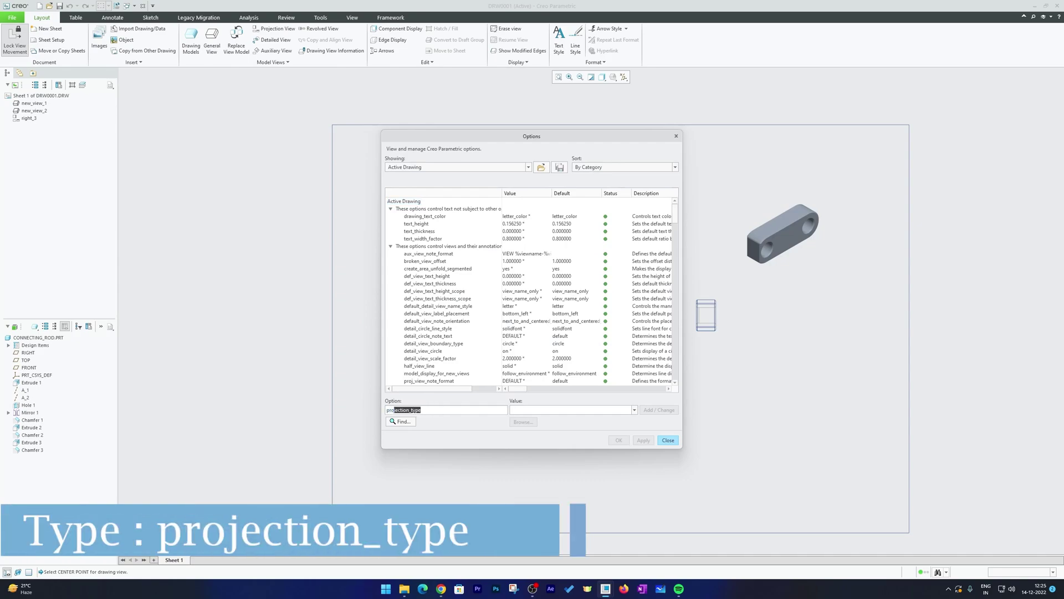
{"action": "left_click", "coordinate": [443, 410]}
{"action": "key", "text": "Return"}
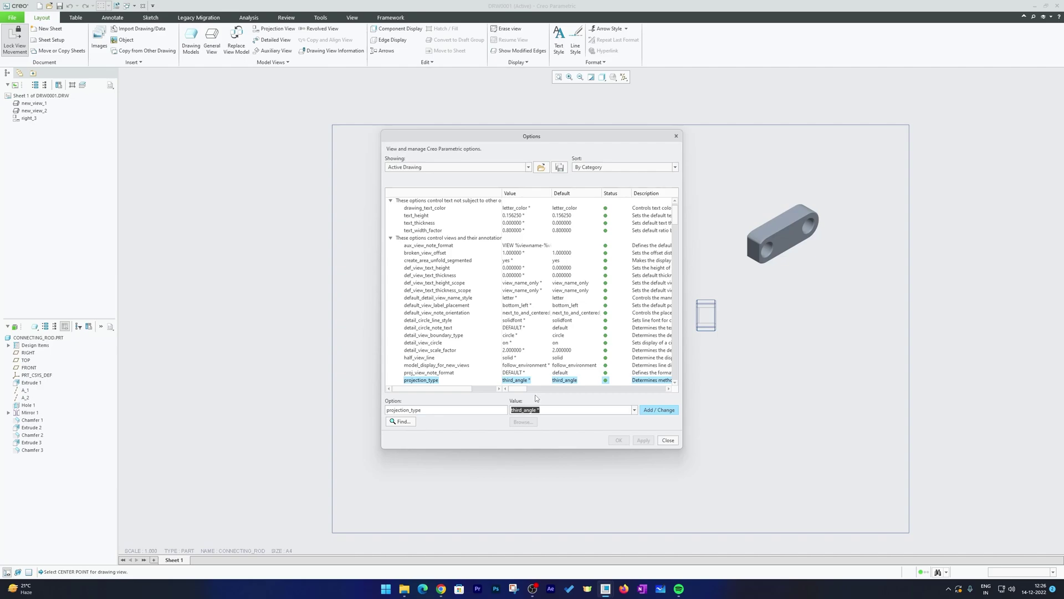
{"action": "left_click", "coordinate": [634, 410]}
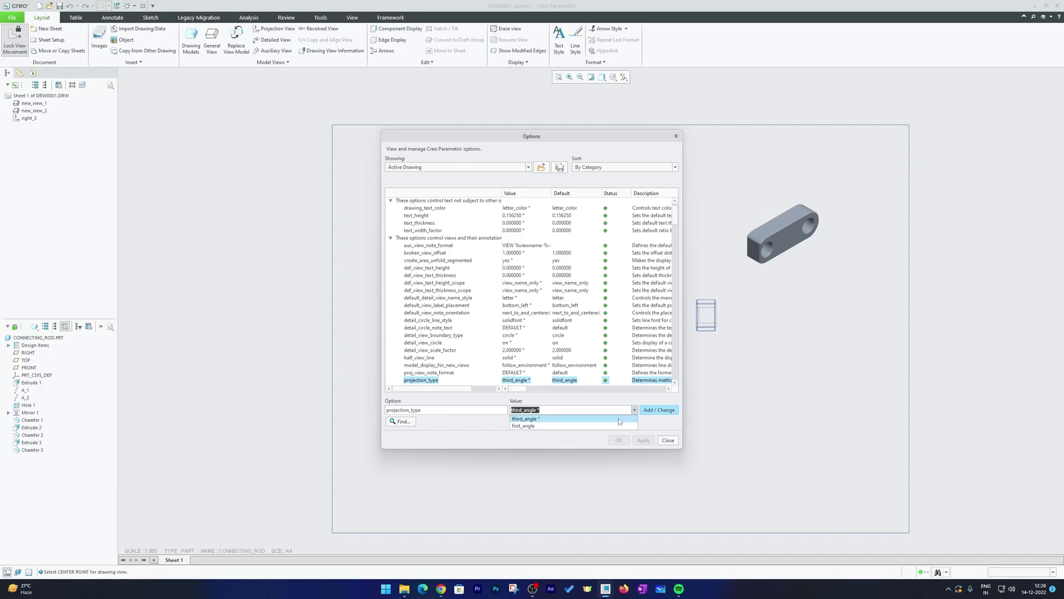
{"action": "left_click", "coordinate": [567, 425]}
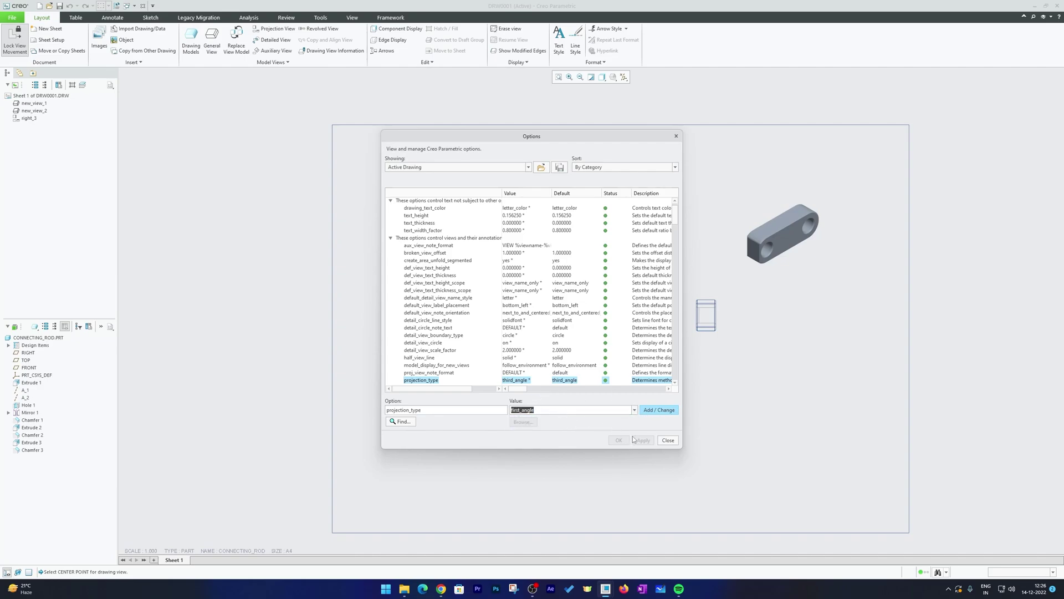
{"action": "left_click", "coordinate": [658, 411]}
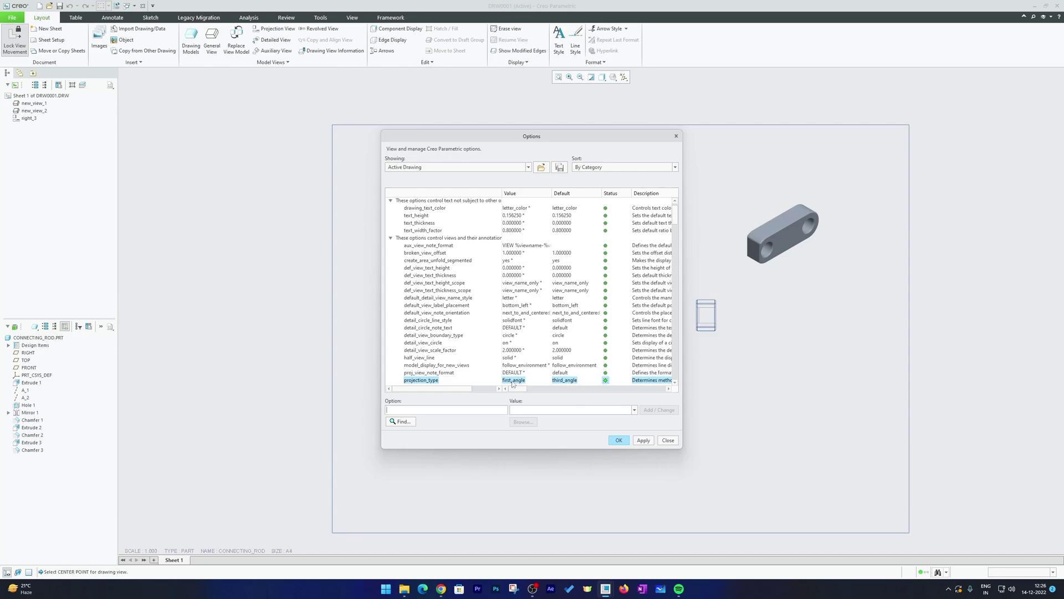
{"action": "left_click", "coordinate": [642, 441]}
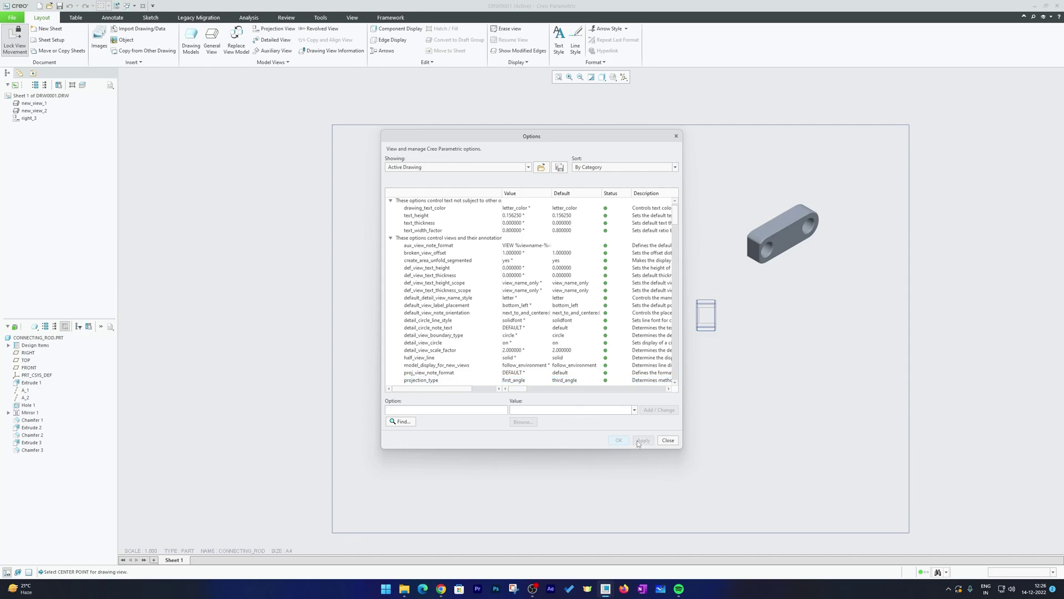
Close Drawing Properties and project a fourth view, left_4, to the right of the front view
{"action": "left_click", "coordinate": [667, 440]}
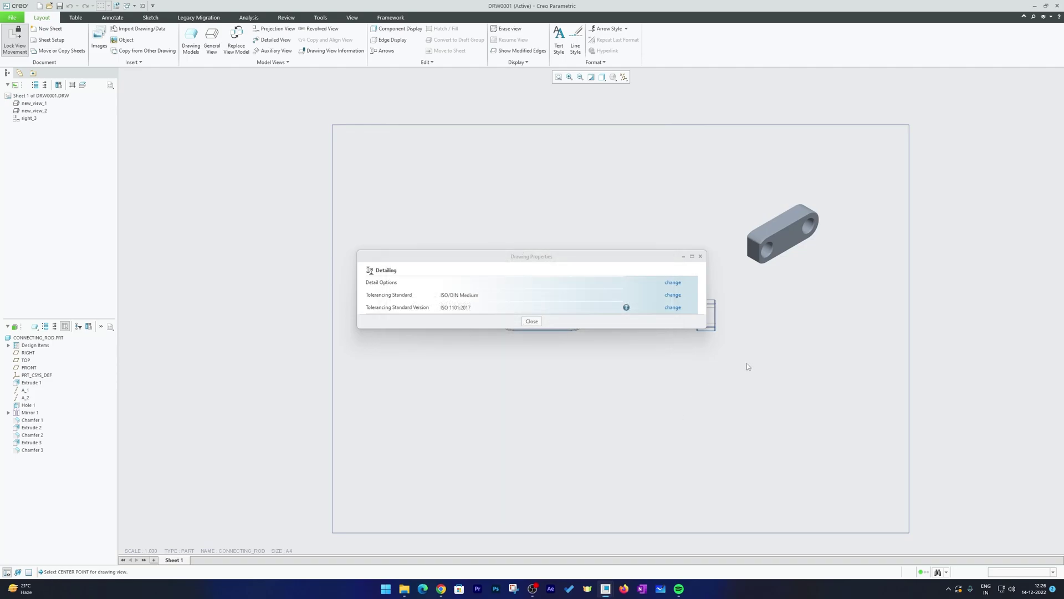
{"action": "left_click", "coordinate": [531, 322]}
{"action": "scroll", "coordinate": [734, 281], "scroll_direction": "down", "scroll_amount": 2}
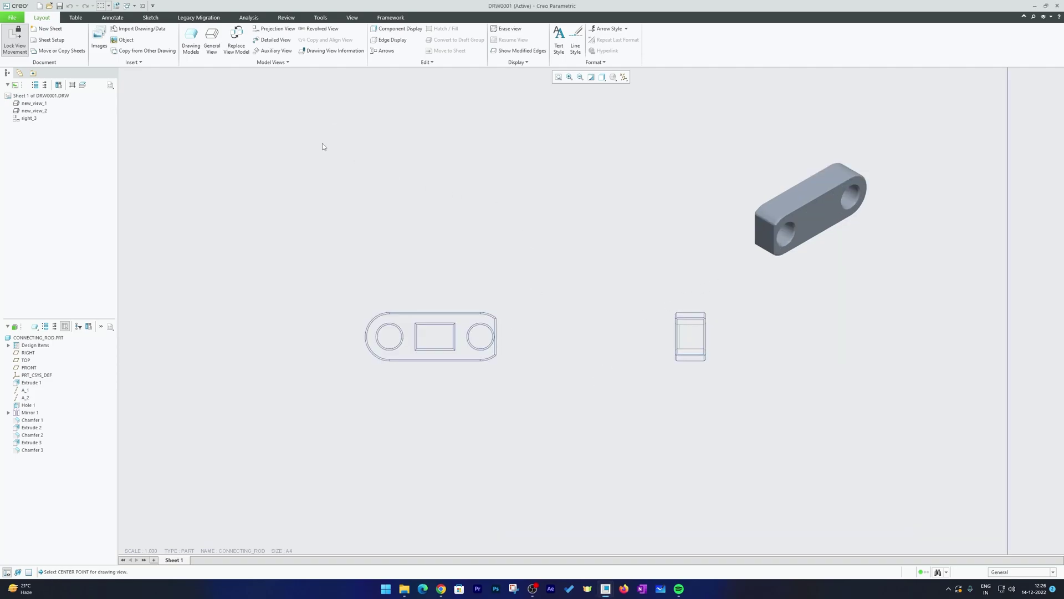
{"action": "left_click", "coordinate": [275, 29]}
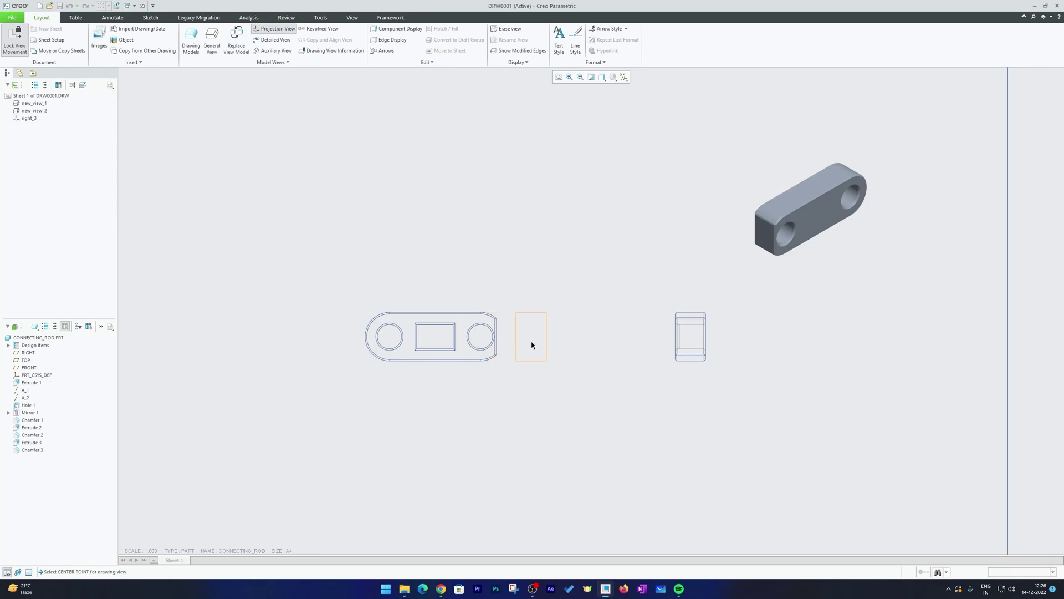
{"action": "left_click", "coordinate": [607, 341]}
{"action": "left_click", "coordinate": [603, 336]}
{"action": "left_click", "coordinate": [627, 325]}
{"action": "scroll", "coordinate": [628, 324], "scroll_direction": "down", "scroll_amount": 2}
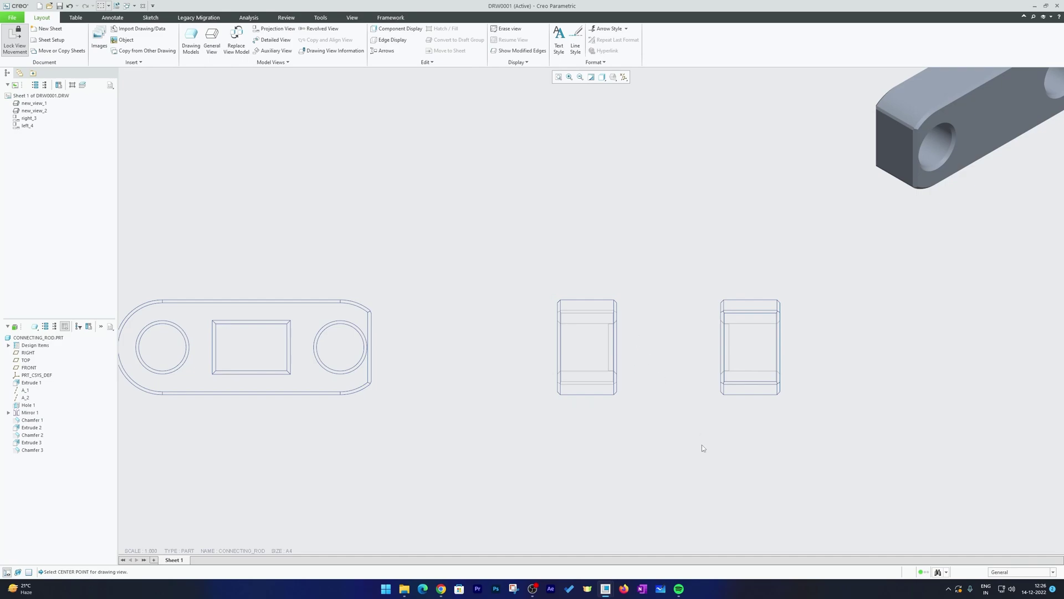
{"action": "scroll", "coordinate": [701, 445], "scroll_direction": "up", "scroll_amount": 2}
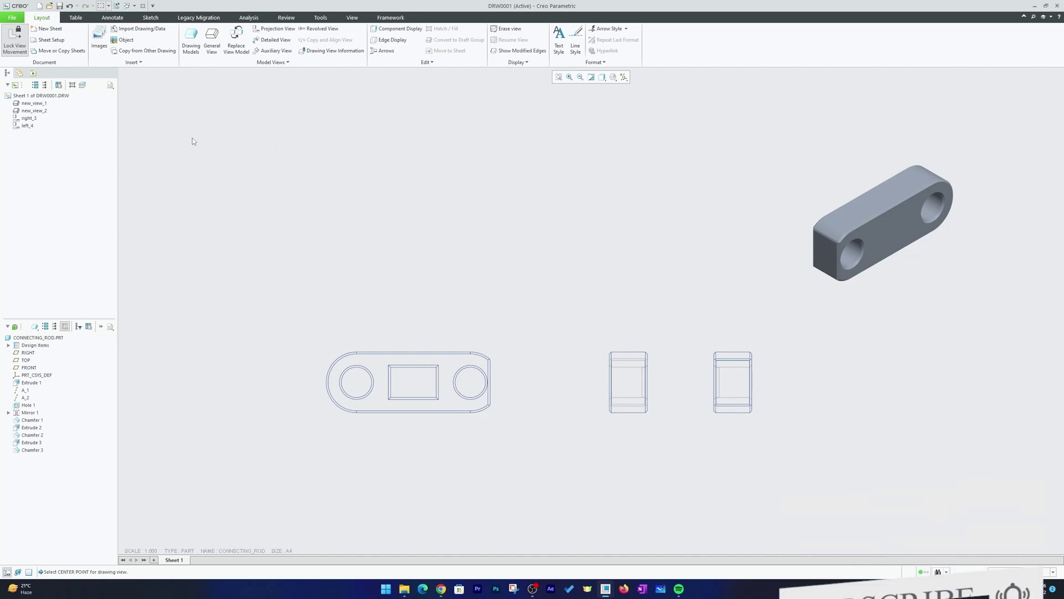
Export the drawing's detail options as Active Drawing.dtl in Public Documents, then close the list
{"action": "left_click", "coordinate": [8, 19]}
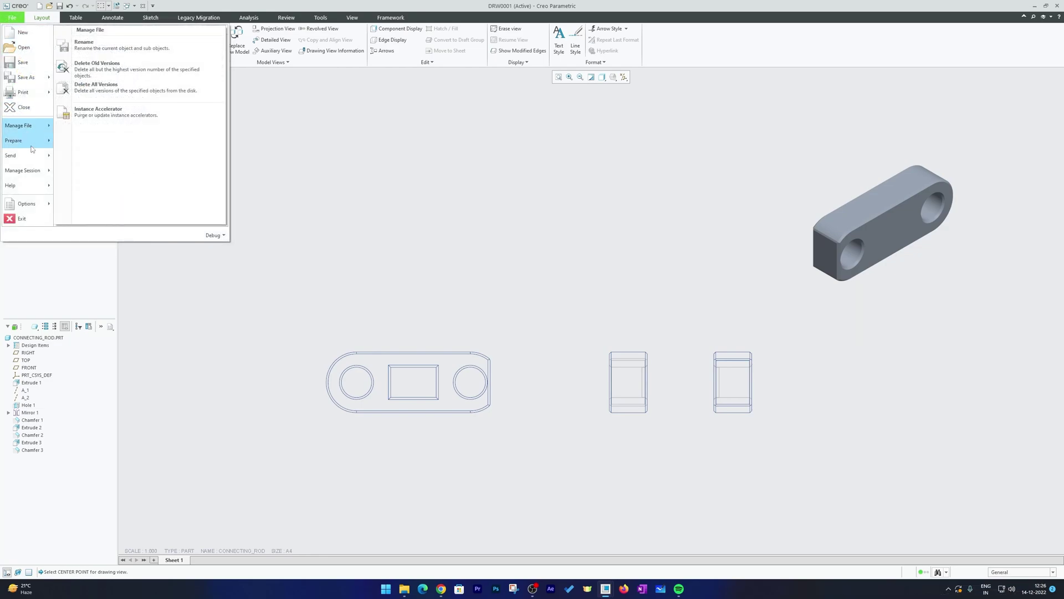
{"action": "mouse_move", "coordinate": [50, 143]}
{"action": "left_click", "coordinate": [97, 45]}
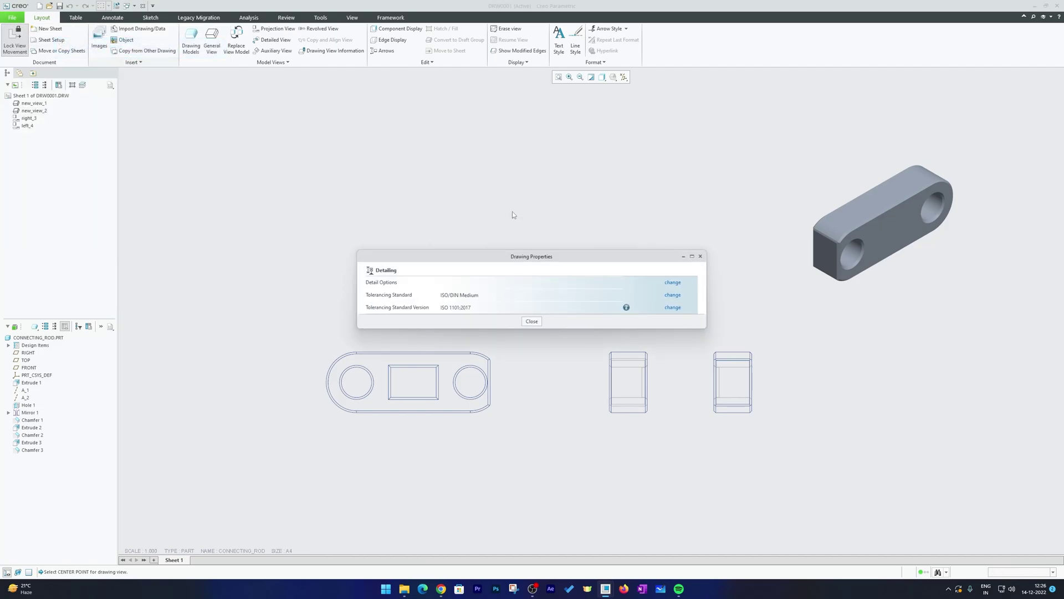
{"action": "left_click", "coordinate": [671, 282]}
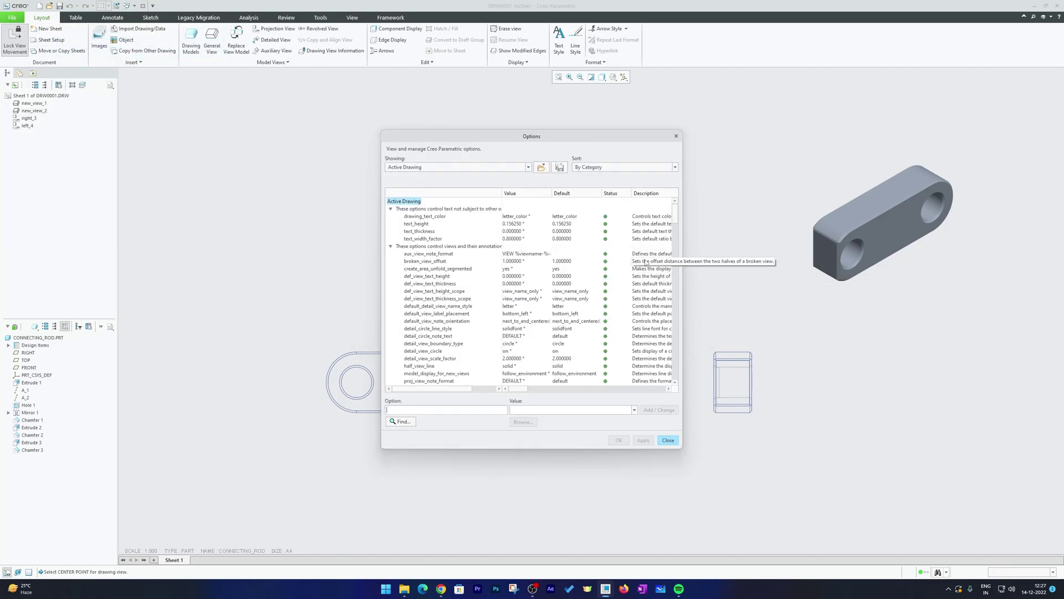
{"action": "scroll", "coordinate": [549, 209], "scroll_direction": "down", "scroll_amount": 8}
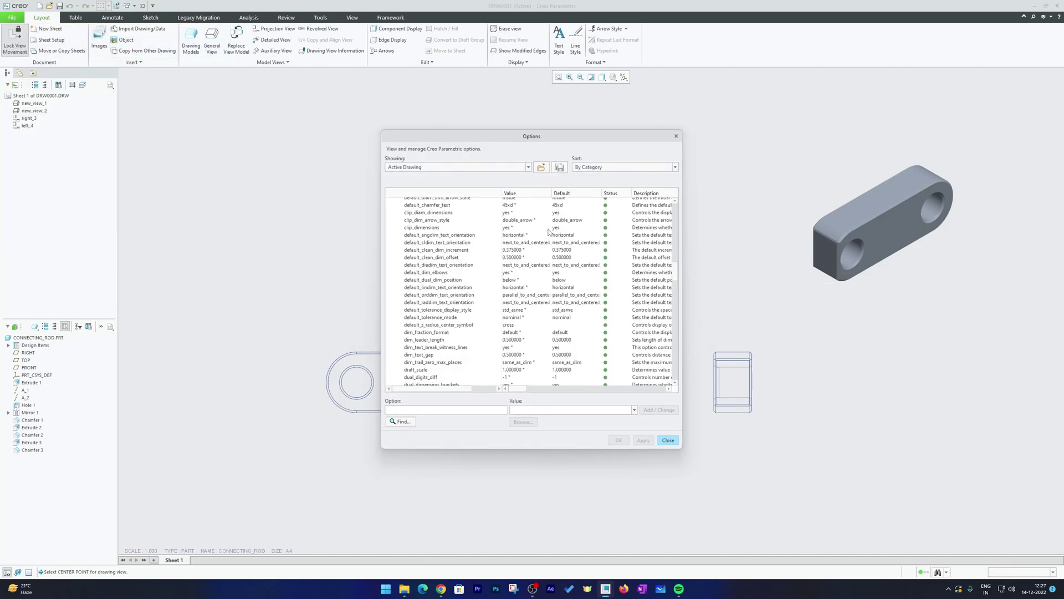
{"action": "left_click", "coordinate": [559, 167]}
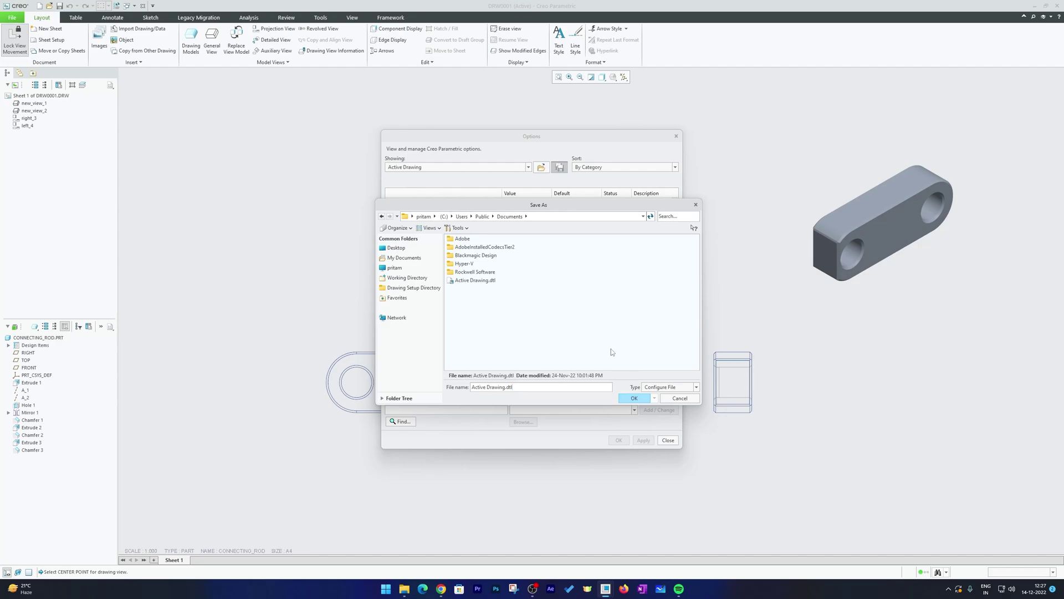
{"action": "left_click", "coordinate": [634, 397]}
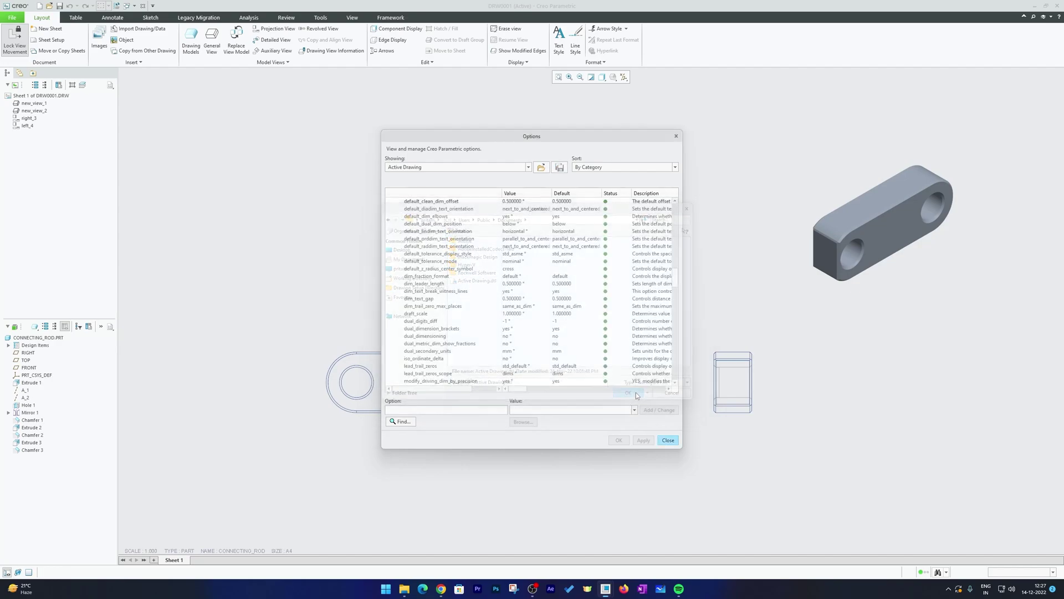
{"action": "left_click", "coordinate": [668, 440]}
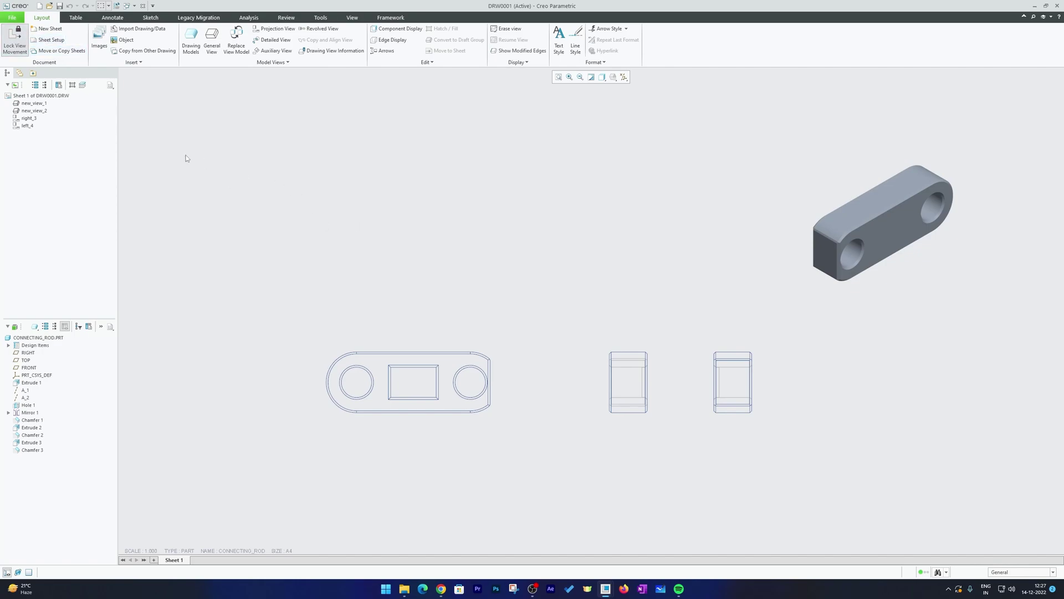
In the Options Configuration Editor, add a new drawing_setup_file option
{"action": "left_click", "coordinate": [11, 17]}
{"action": "mouse_move", "coordinate": [27, 204]}
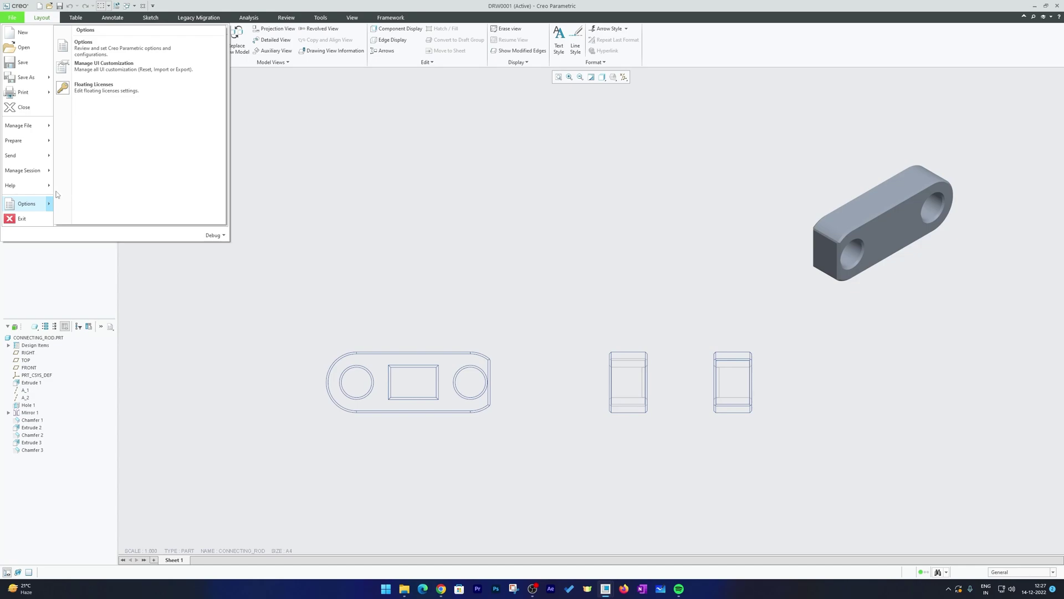
{"action": "left_click", "coordinate": [26, 204]}
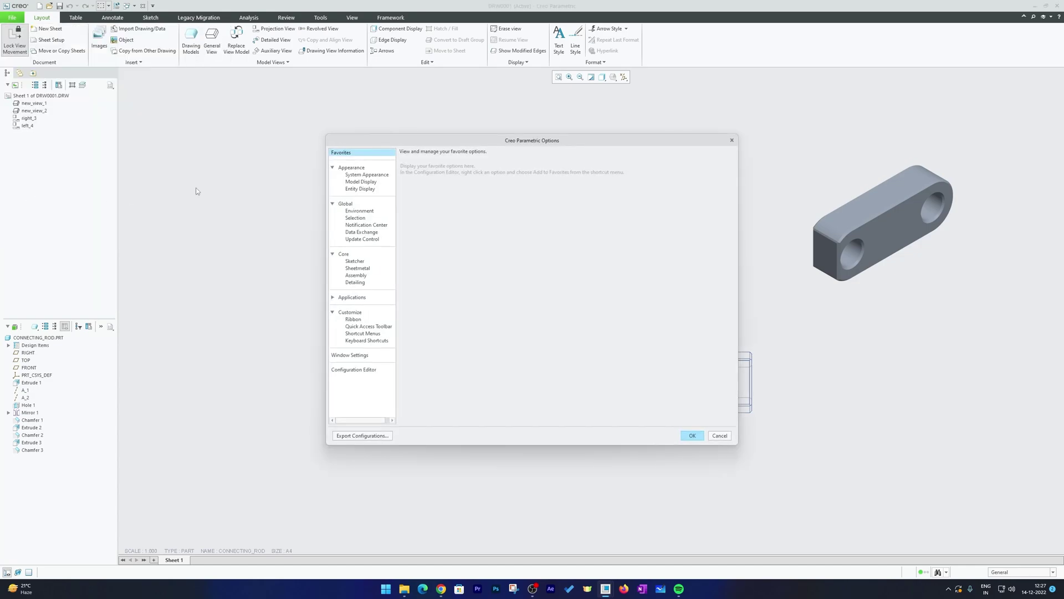
{"action": "left_click", "coordinate": [371, 369]}
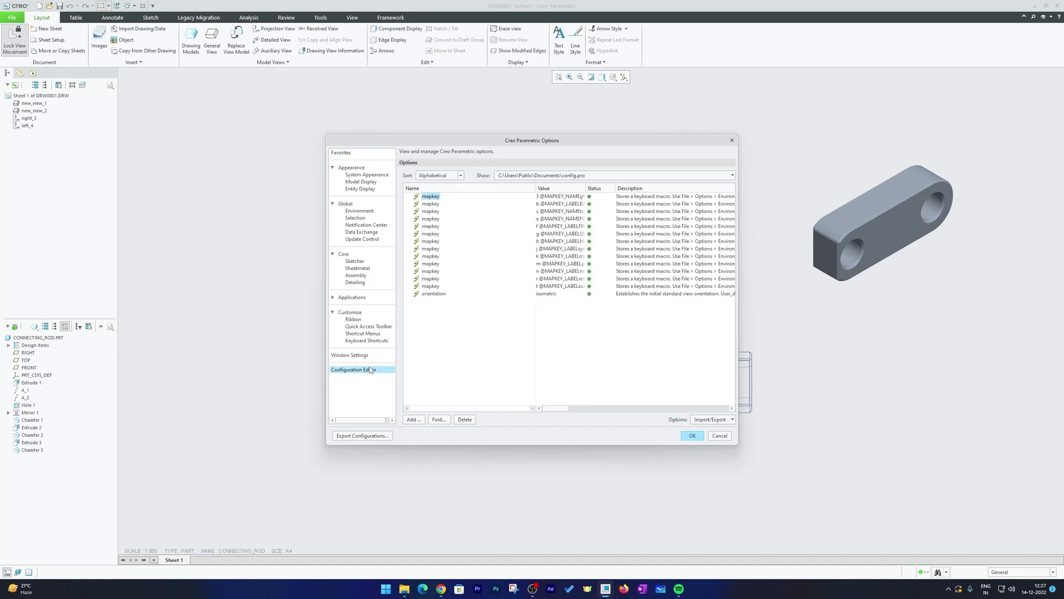
{"action": "left_click", "coordinate": [413, 419]}
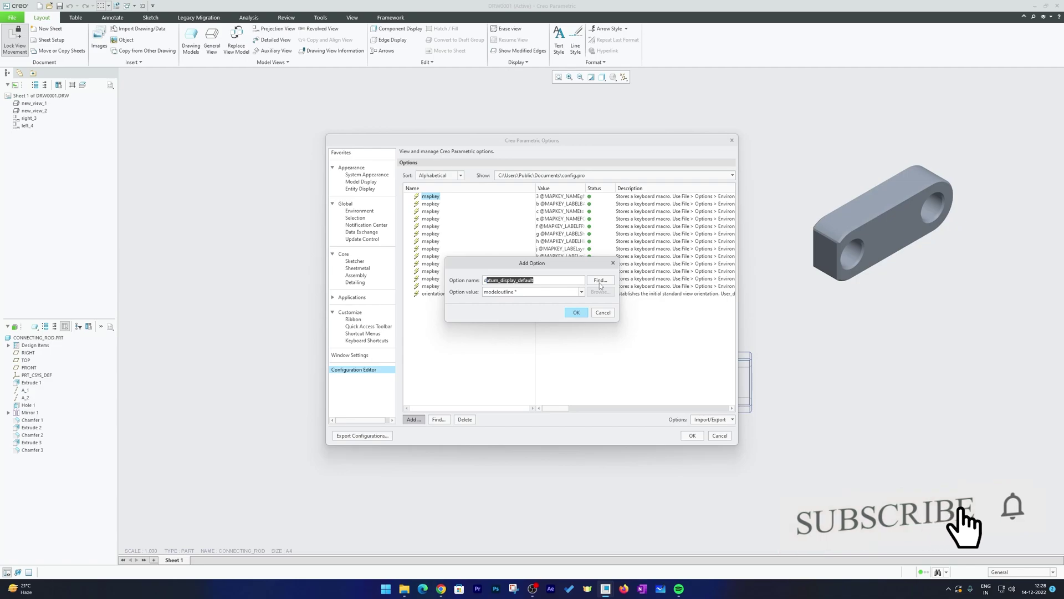
{"action": "type", "text": "draw"}
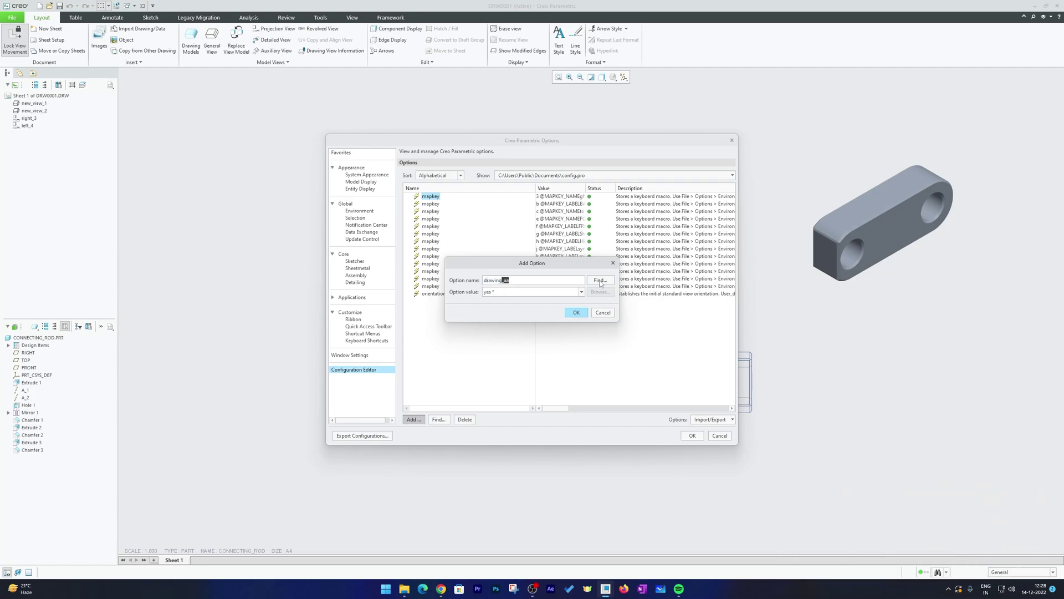
{"action": "type", "text": "setup_file"}
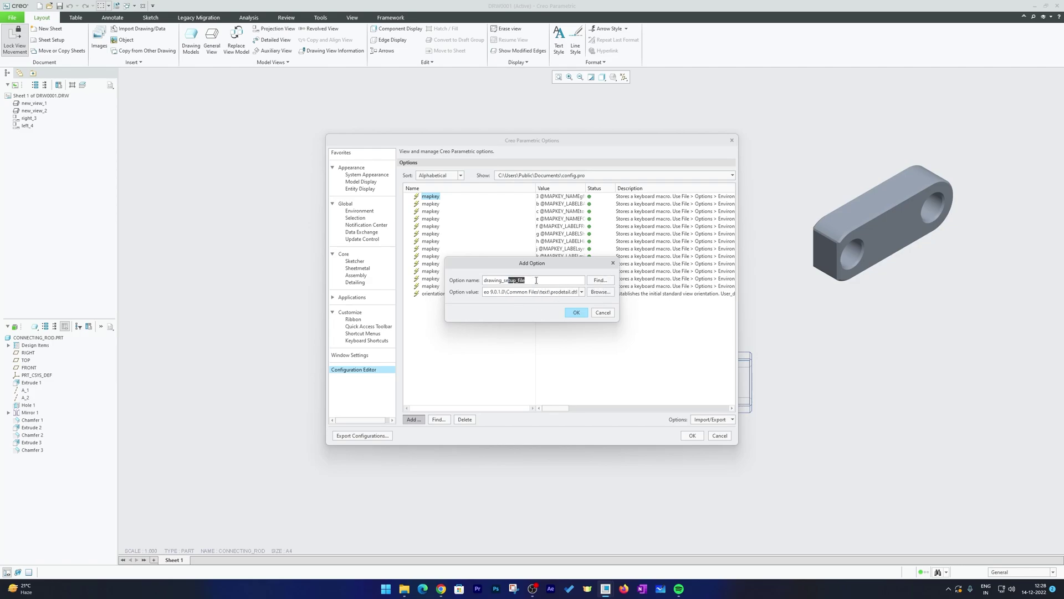
Set its value to C:\Users\Public\Documents\Active Drawing.dtl
{"action": "left_click", "coordinate": [599, 291]}
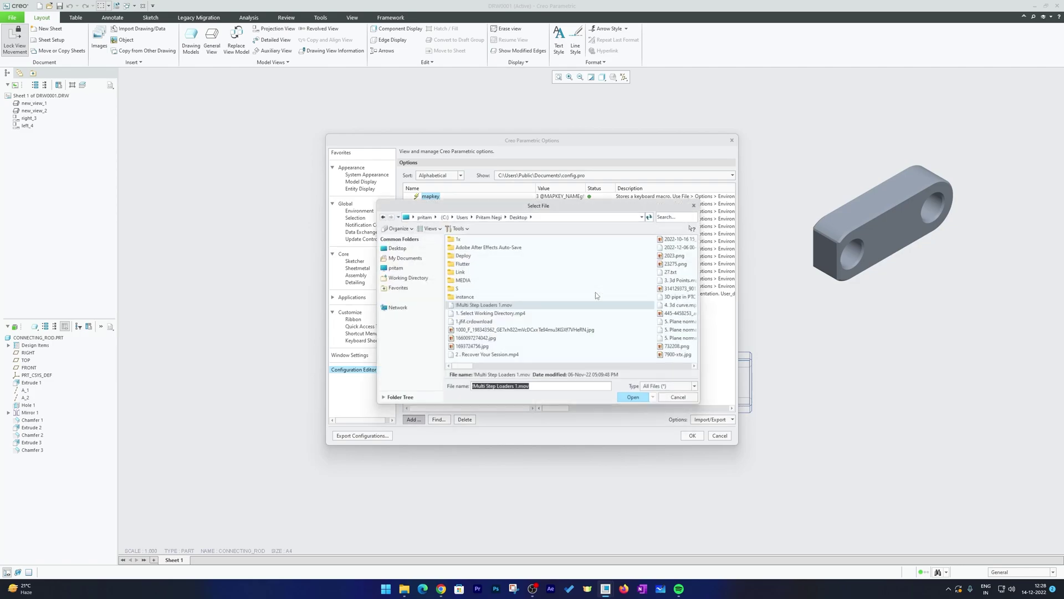
{"action": "left_click", "coordinate": [407, 258]}
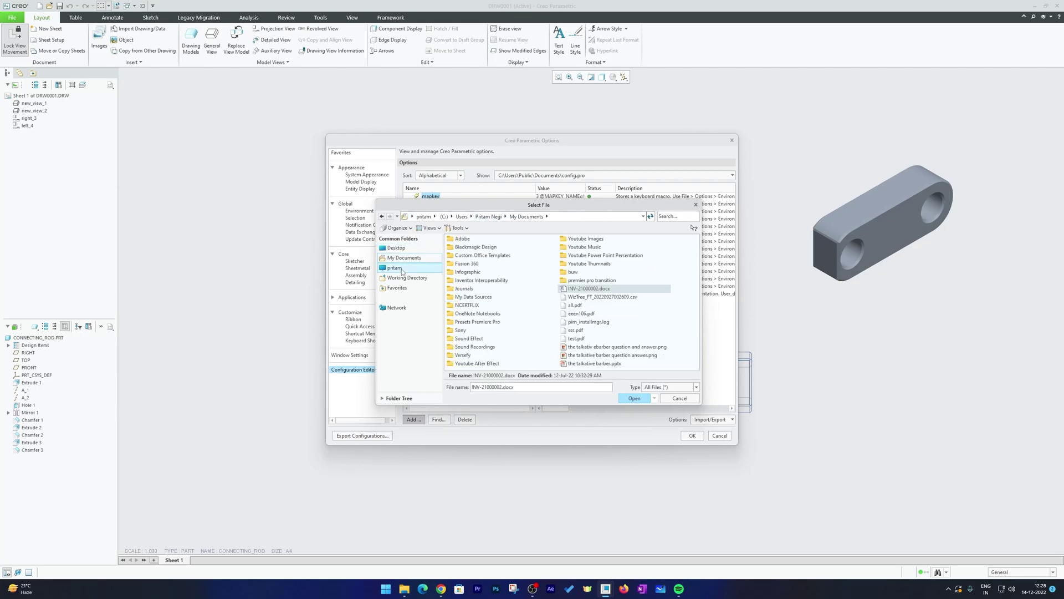
{"action": "left_click", "coordinate": [395, 267]}
{"action": "double_click", "coordinate": [461, 239]}
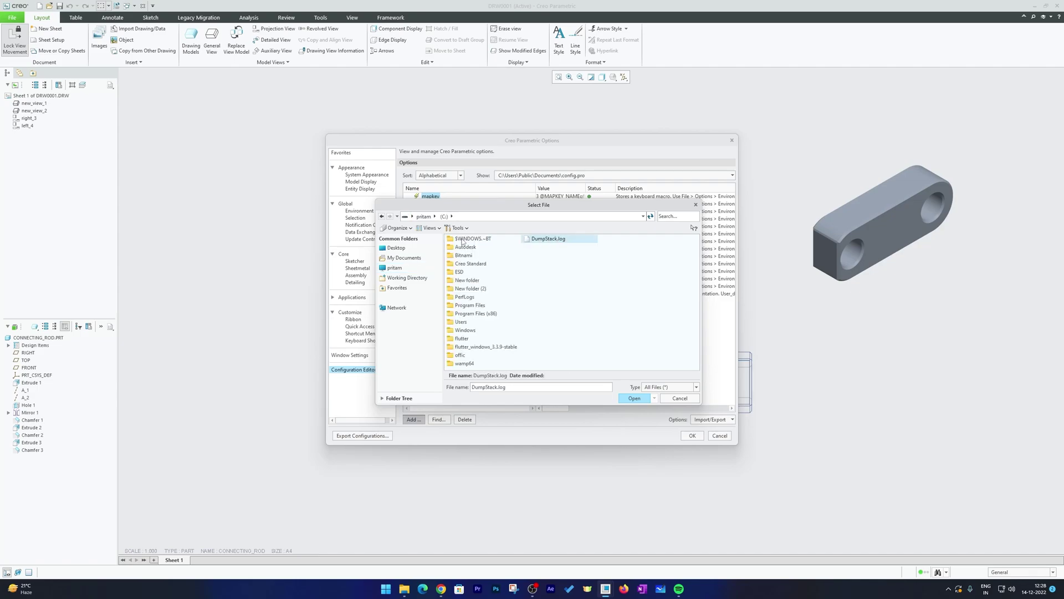
{"action": "double_click", "coordinate": [461, 322]}
{"action": "double_click", "coordinate": [467, 248]}
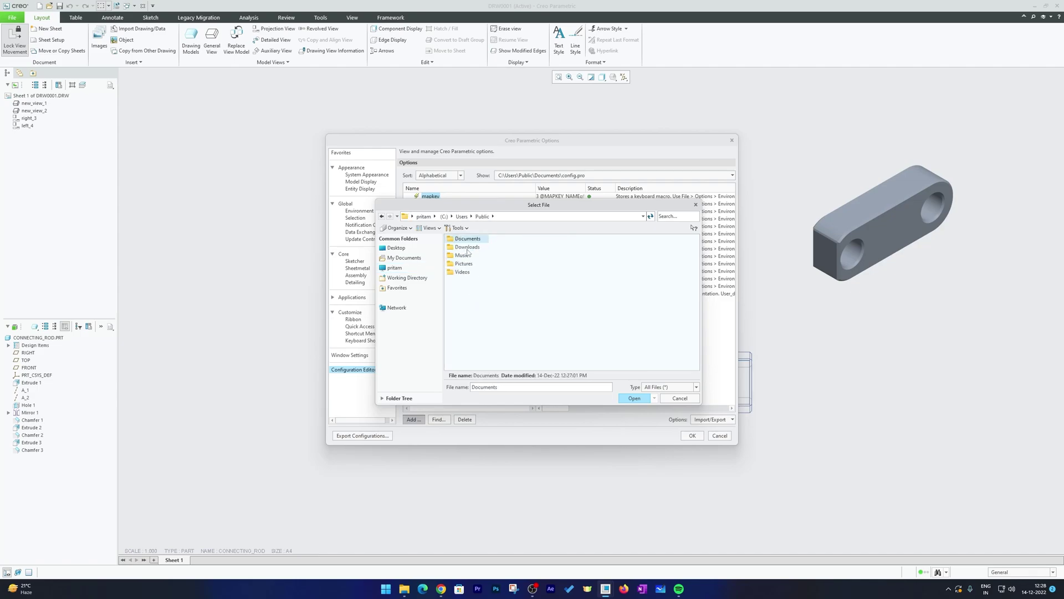
{"action": "double_click", "coordinate": [467, 238]}
{"action": "key", "text": "Tab"}
{"action": "key", "text": "ctrl+c"}
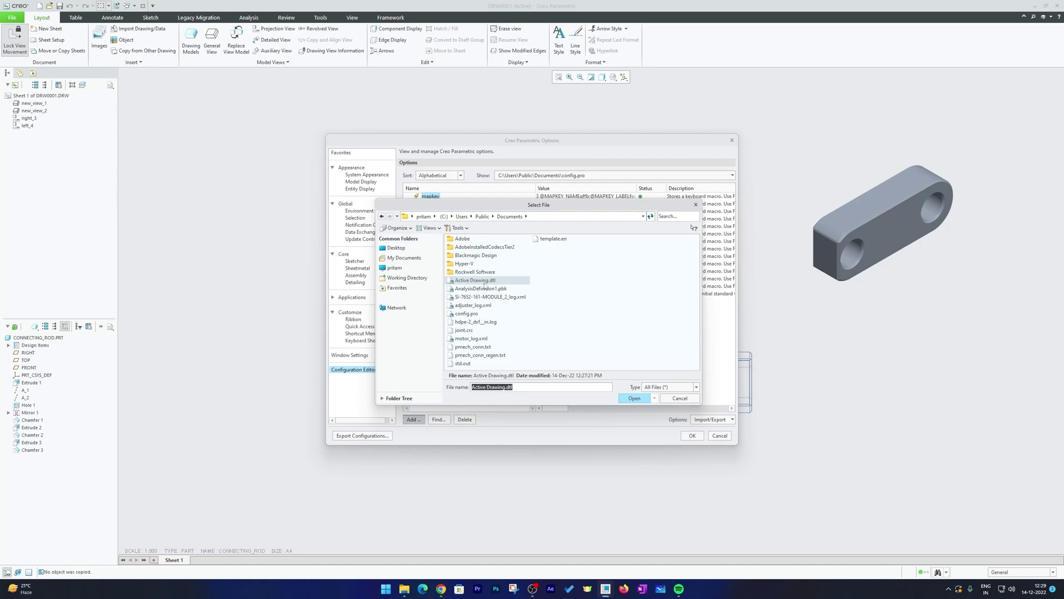
{"action": "left_click", "coordinate": [634, 397]}
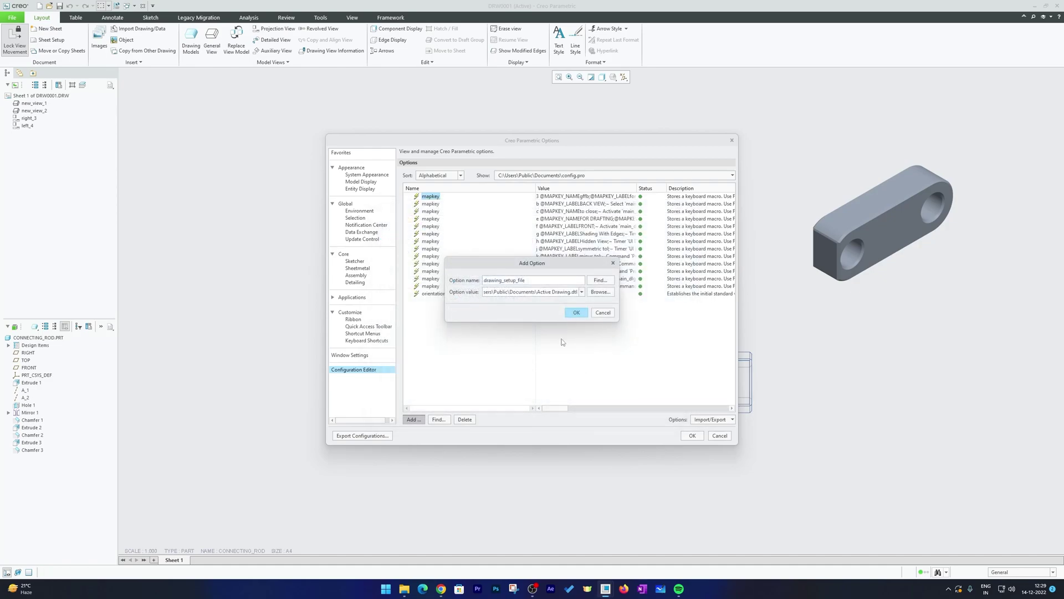
Confirm the drawing_setup_file option, export it to config.pro in Public Documents, and close Options
{"action": "left_click", "coordinate": [576, 312]}
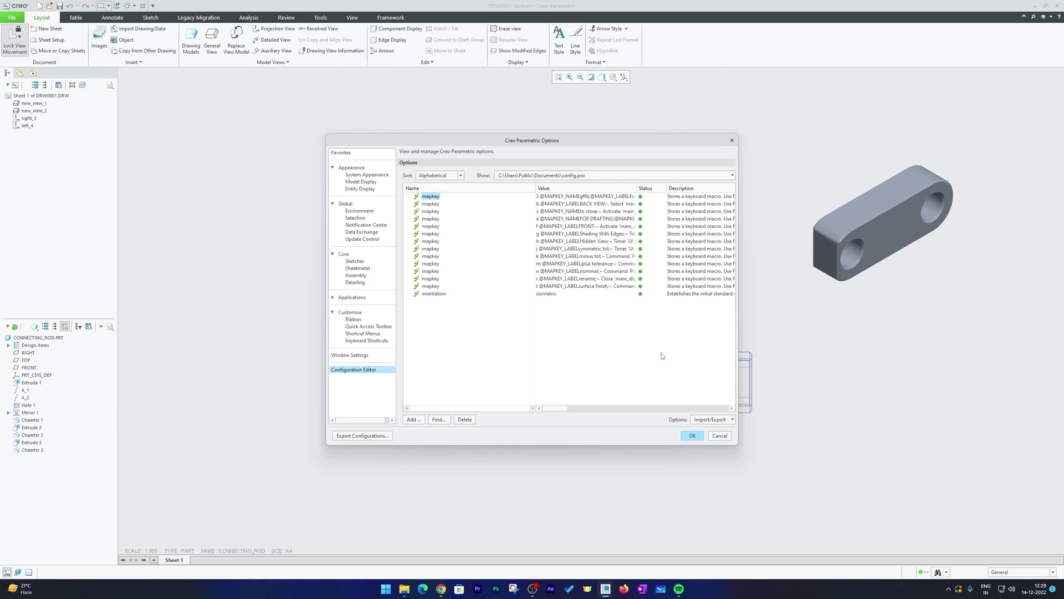
{"action": "left_click", "coordinate": [375, 436]}
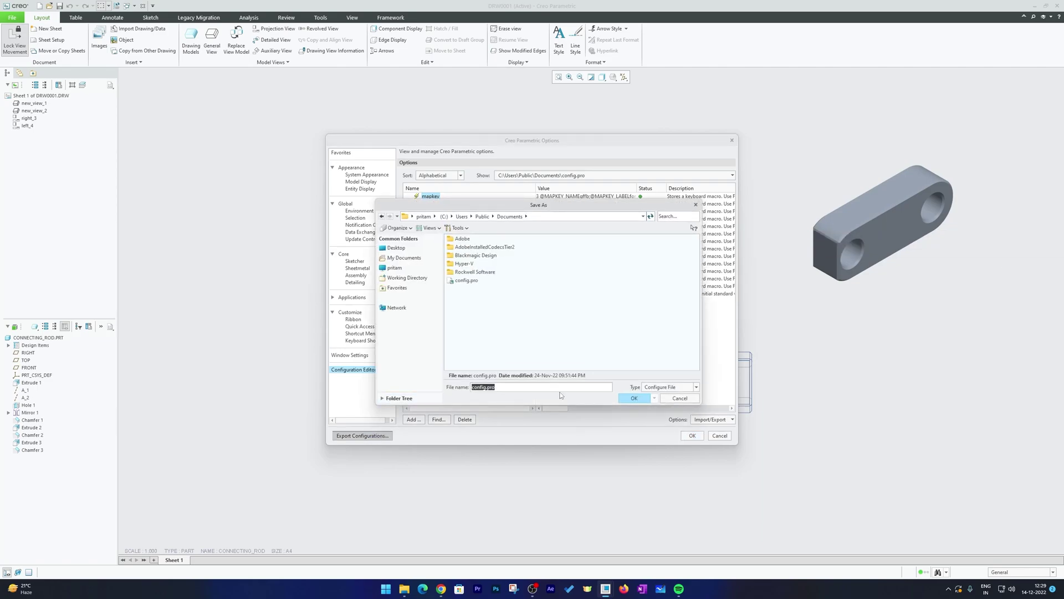
{"action": "left_click", "coordinate": [634, 398]}
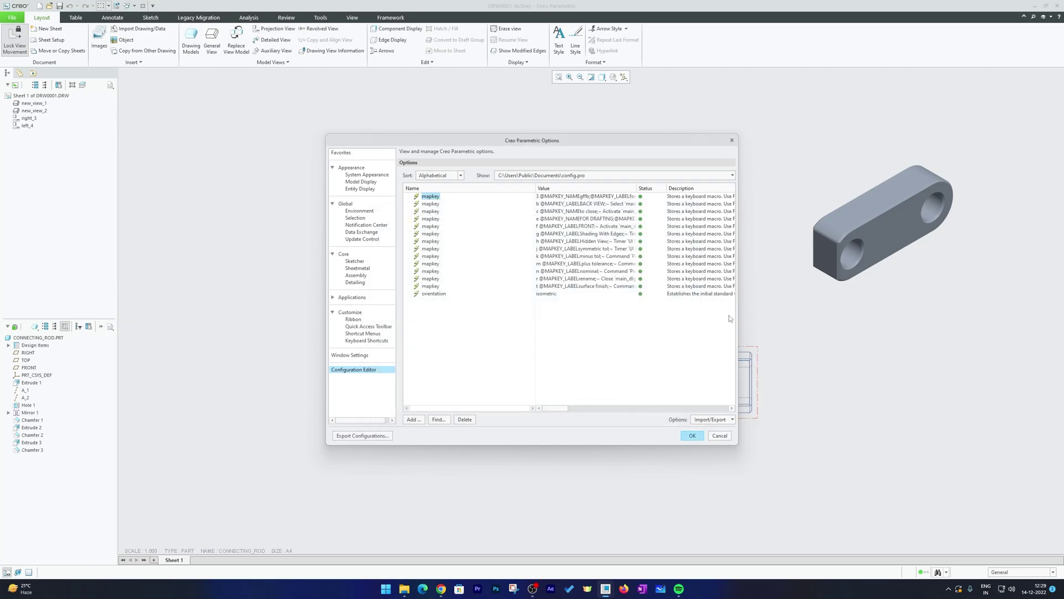
{"action": "left_click", "coordinate": [692, 435]}
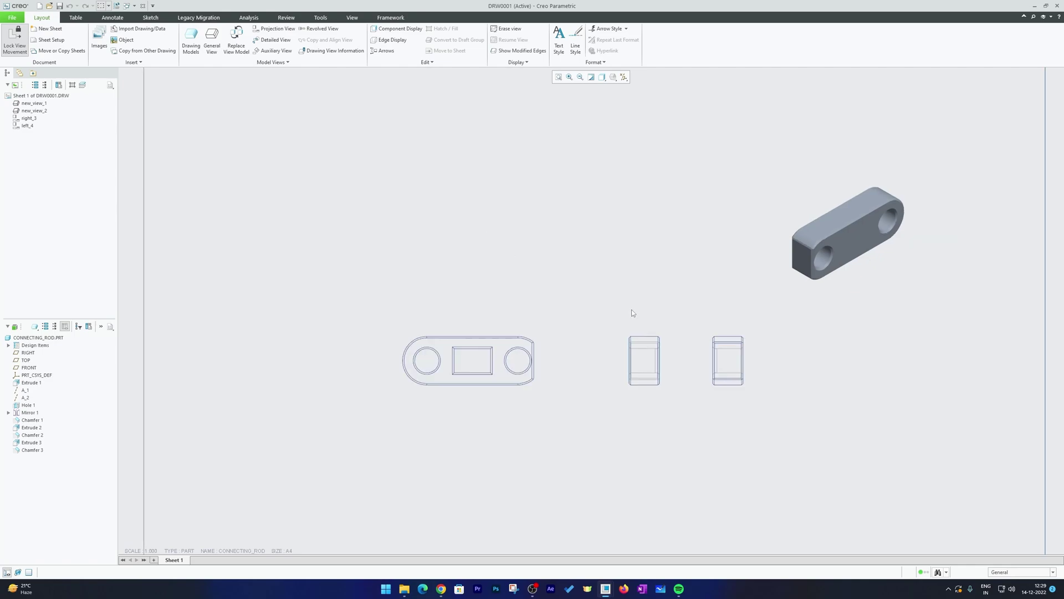
{"action": "scroll", "coordinate": [632, 310], "scroll_direction": "up", "scroll_amount": 2}
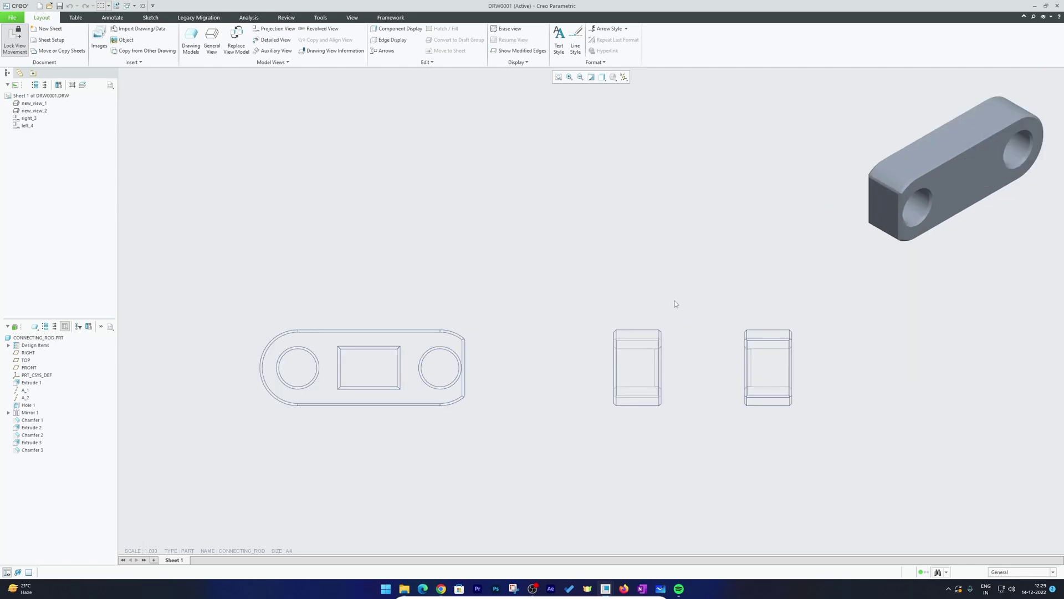